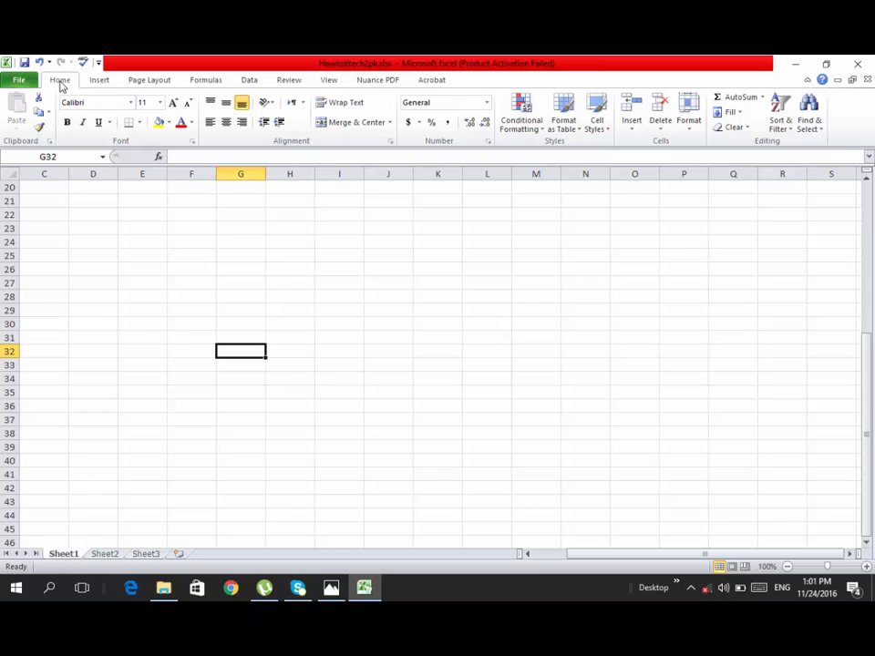
# Step: Browse the Insert, Page Layout, Formulas and Home command sets to compare the tools each one offers
pyautogui.click(106, 84)
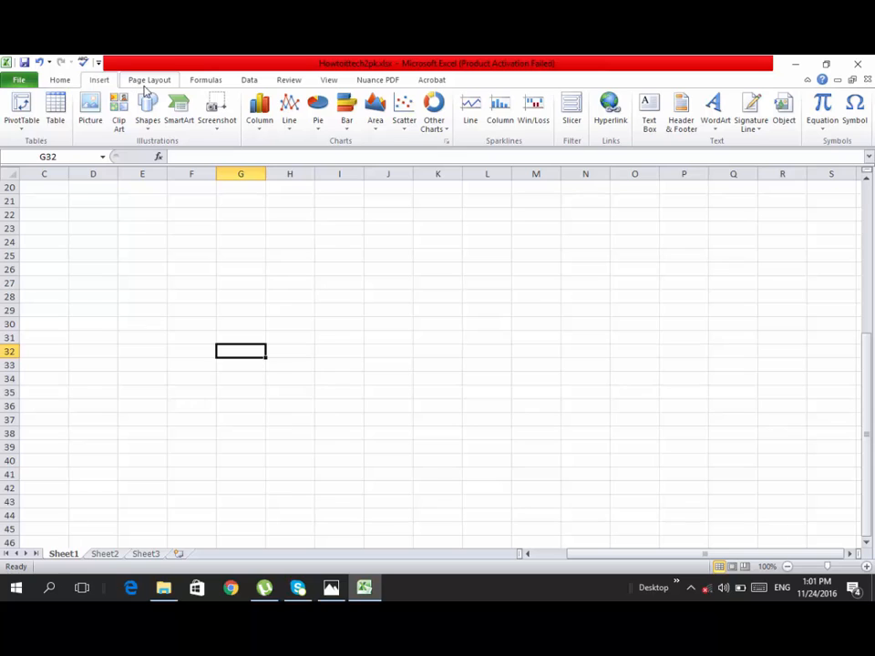
pyautogui.click(146, 80)
pyautogui.click(203, 82)
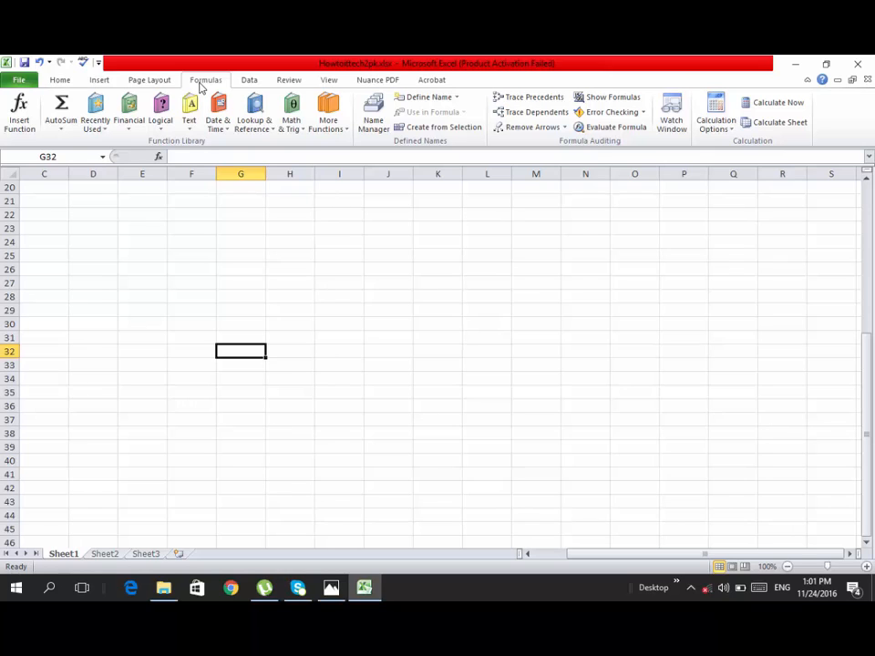
pyautogui.click(57, 81)
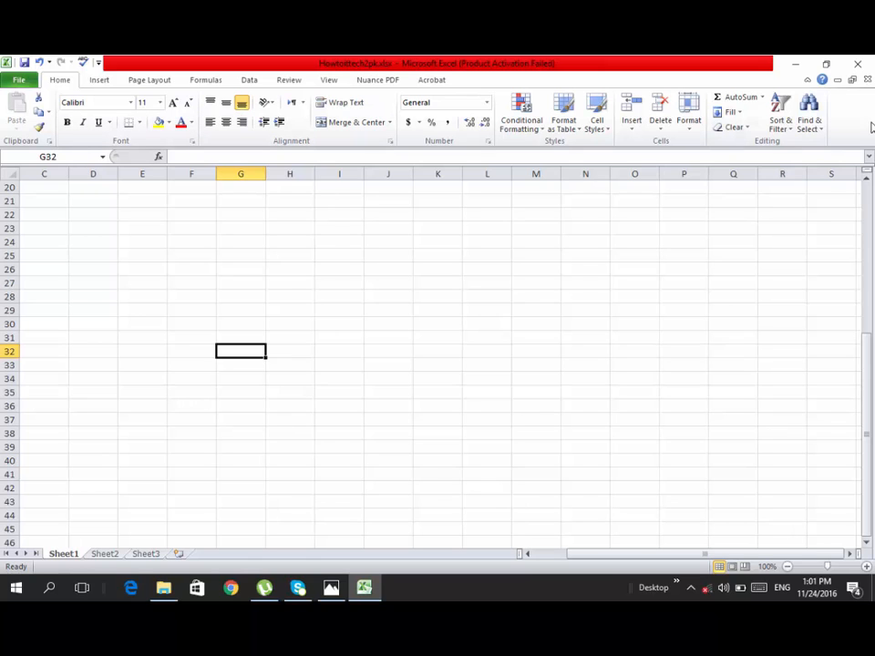
pyautogui.click(98, 80)
pyautogui.click(60, 81)
pyautogui.click(93, 81)
pyautogui.click(65, 81)
pyautogui.click(94, 81)
# Step: Survey every ribbon command category from Page Layout through Acrobat and back to Home
pyautogui.click(138, 82)
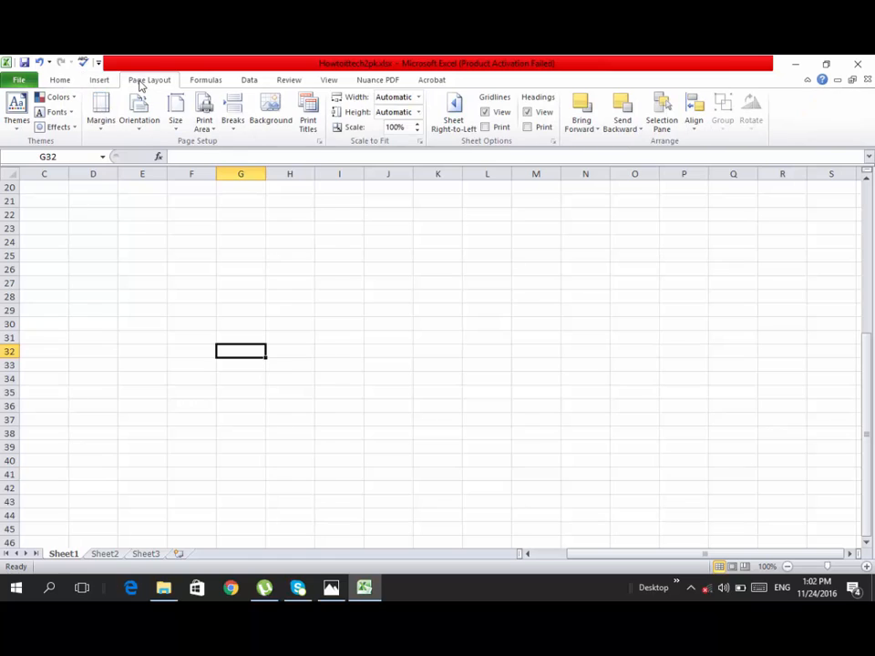
pyautogui.click(204, 82)
pyautogui.click(247, 83)
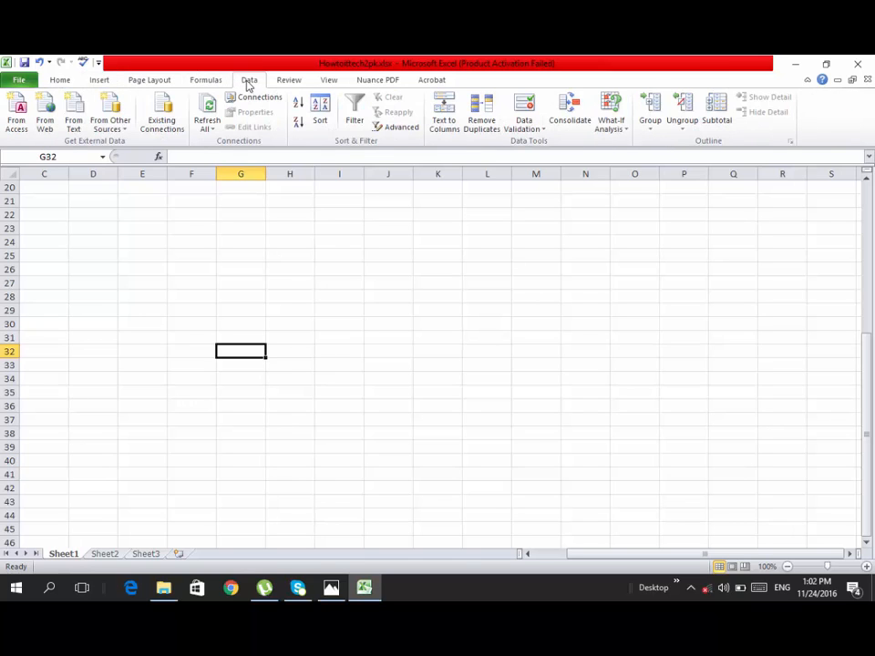
pyautogui.click(293, 82)
pyautogui.click(330, 82)
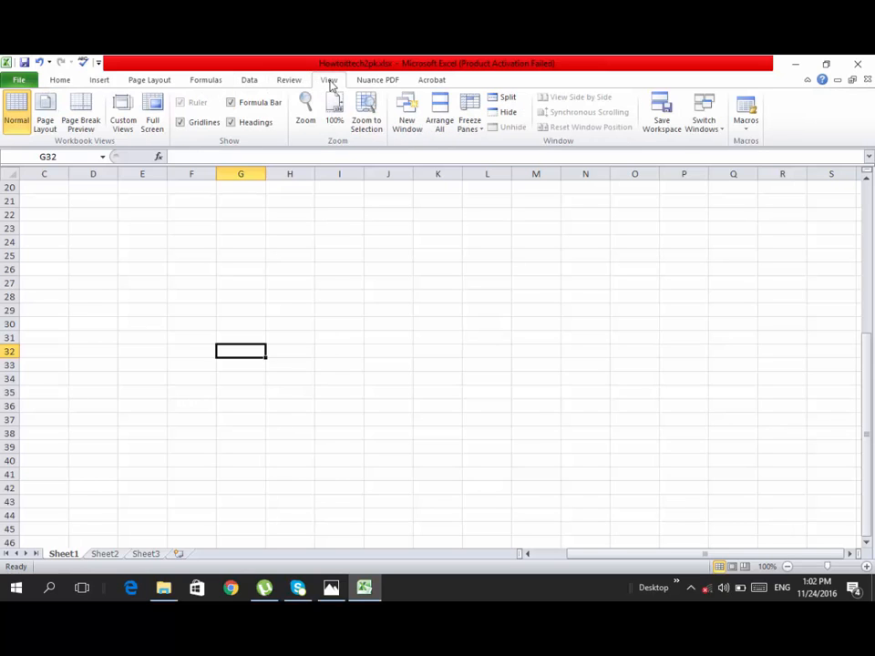
pyautogui.click(368, 82)
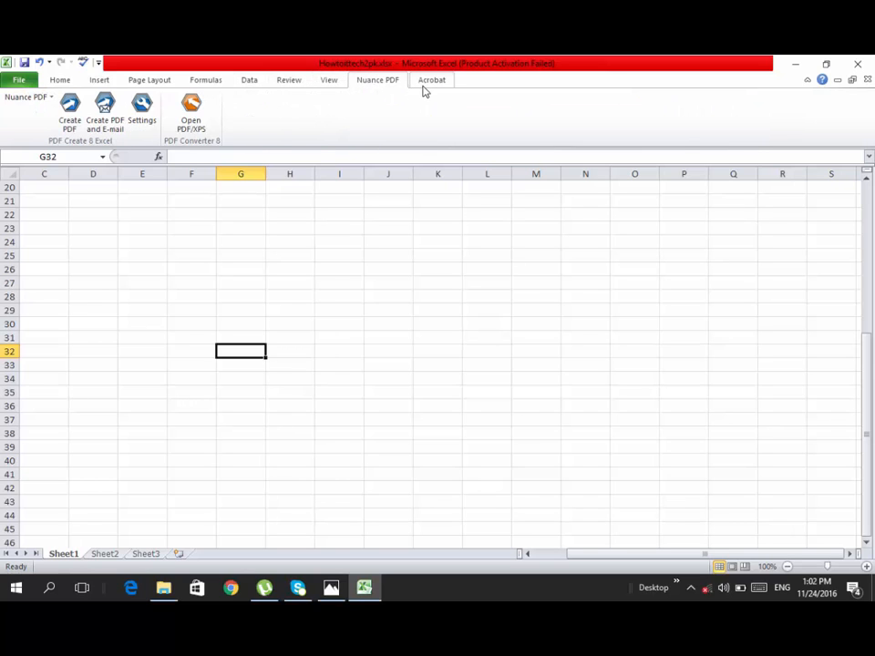
pyautogui.click(425, 82)
pyautogui.click(388, 83)
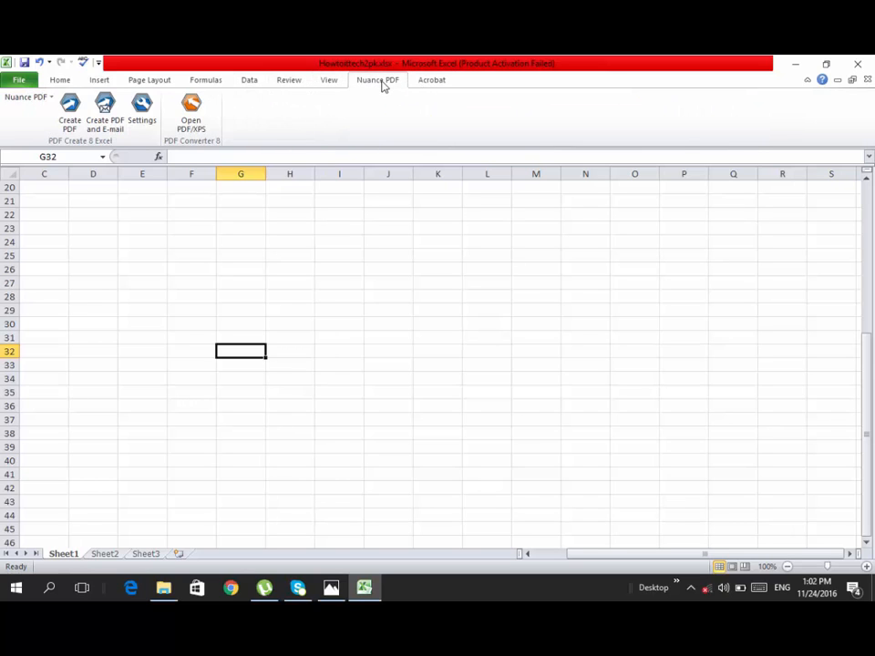
pyautogui.click(321, 82)
pyautogui.click(287, 82)
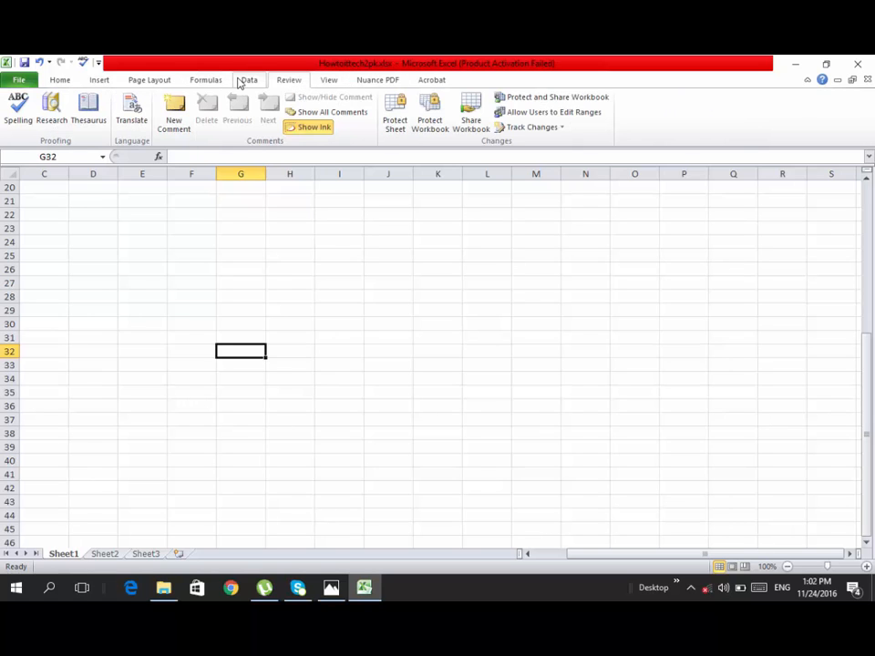
pyautogui.click(242, 82)
pyautogui.click(206, 82)
pyautogui.click(149, 82)
pyautogui.click(98, 82)
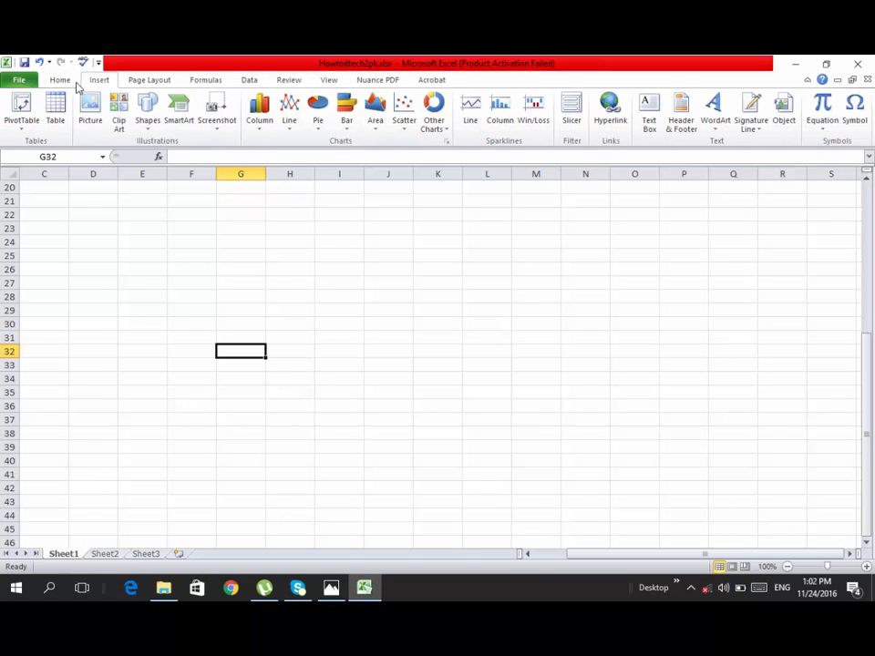
pyautogui.click(58, 81)
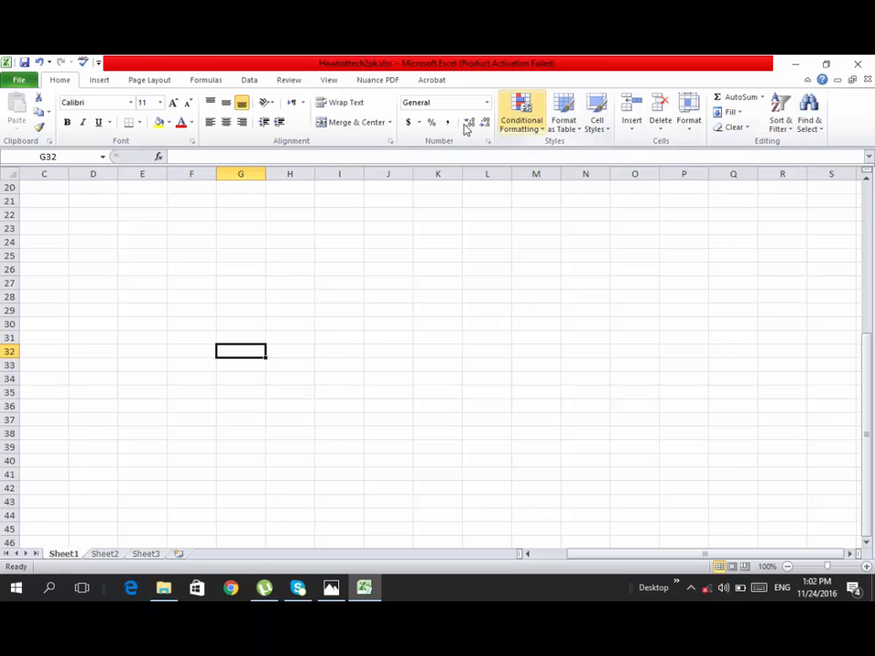
# Step: Examine the command groups within the Insert, Page Layout, Formulas, Data, Review and View categories
pyautogui.click(99, 80)
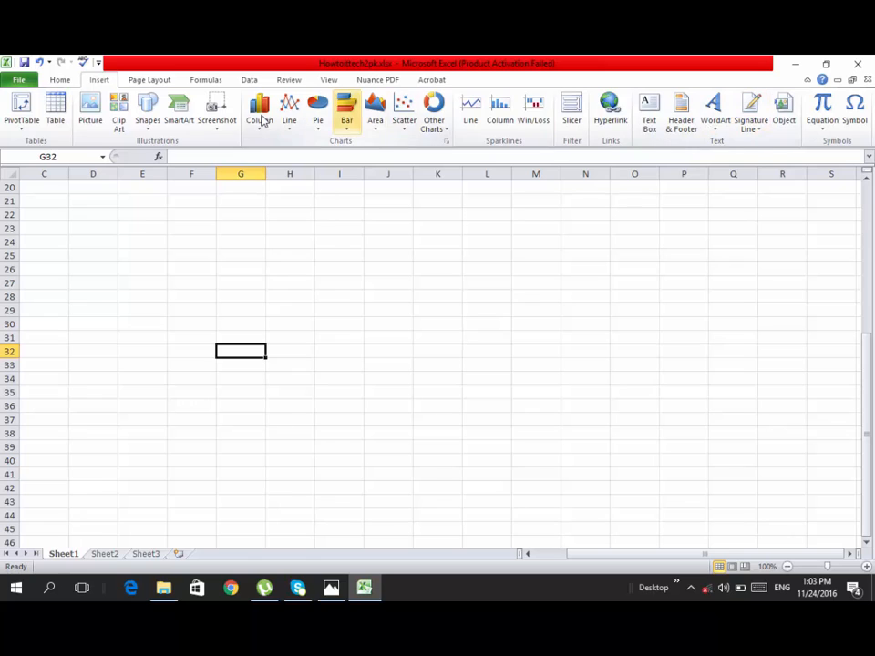
pyautogui.click(159, 81)
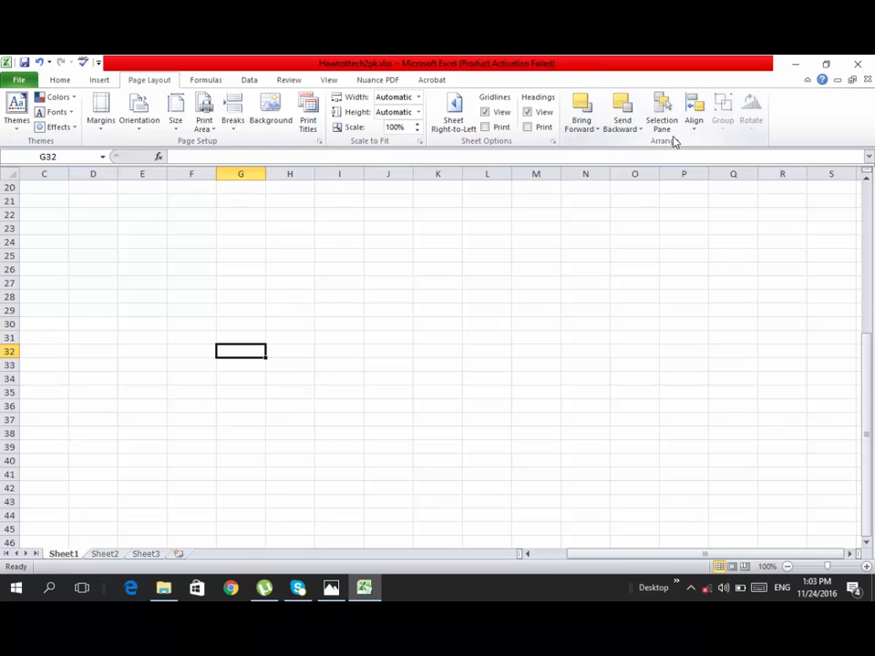
pyautogui.click(205, 80)
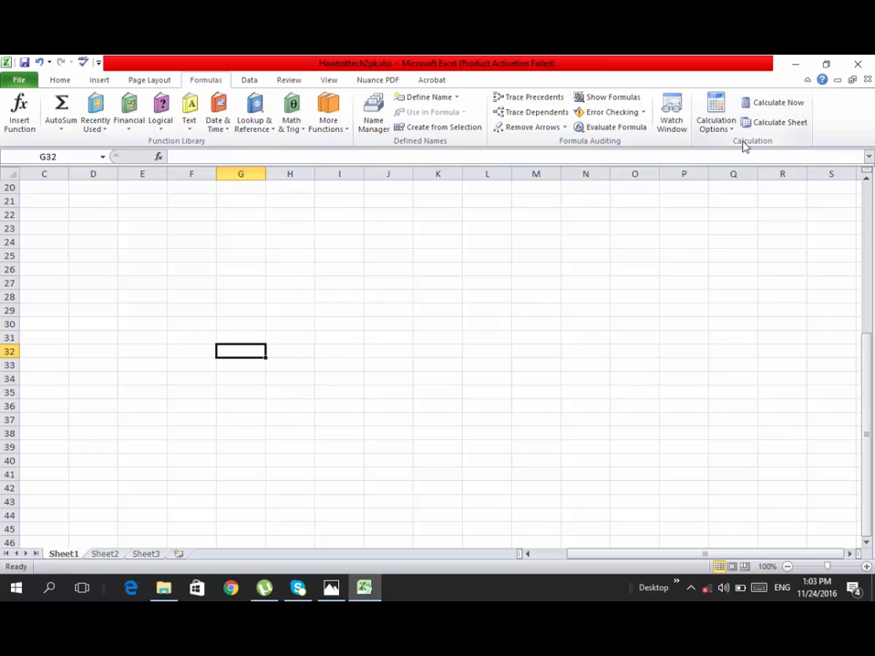
pyautogui.click(255, 81)
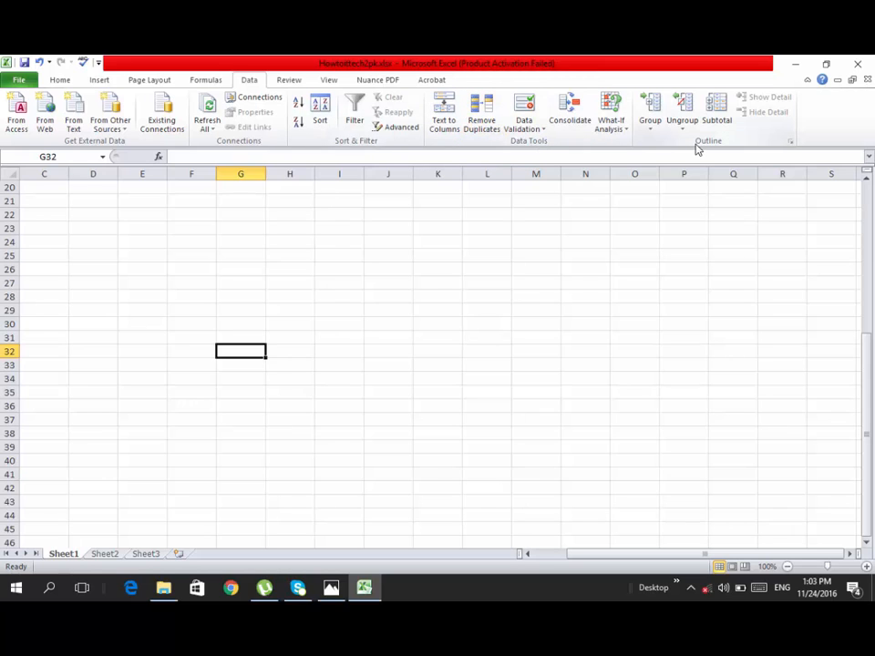
pyautogui.click(289, 80)
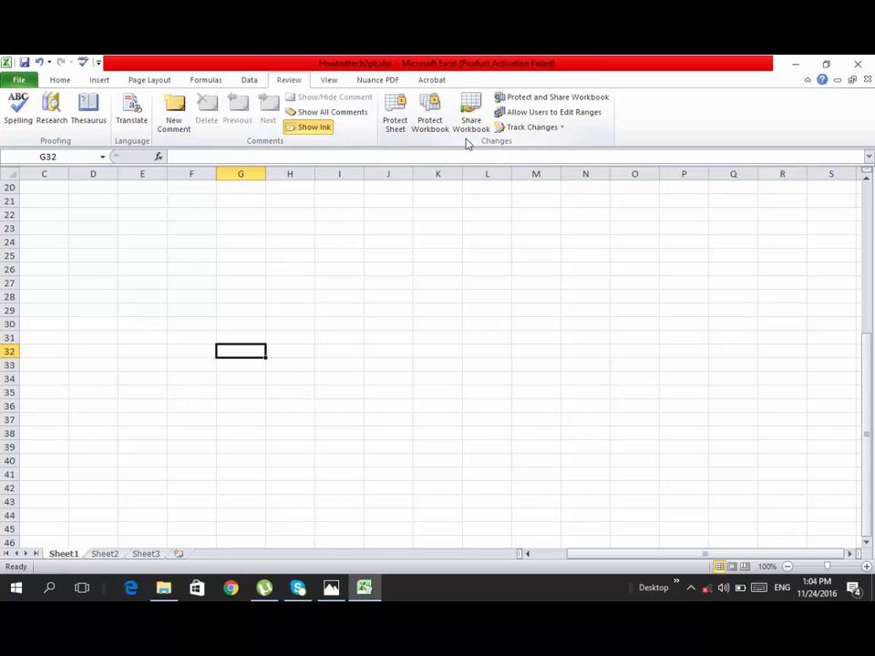
pyautogui.click(334, 82)
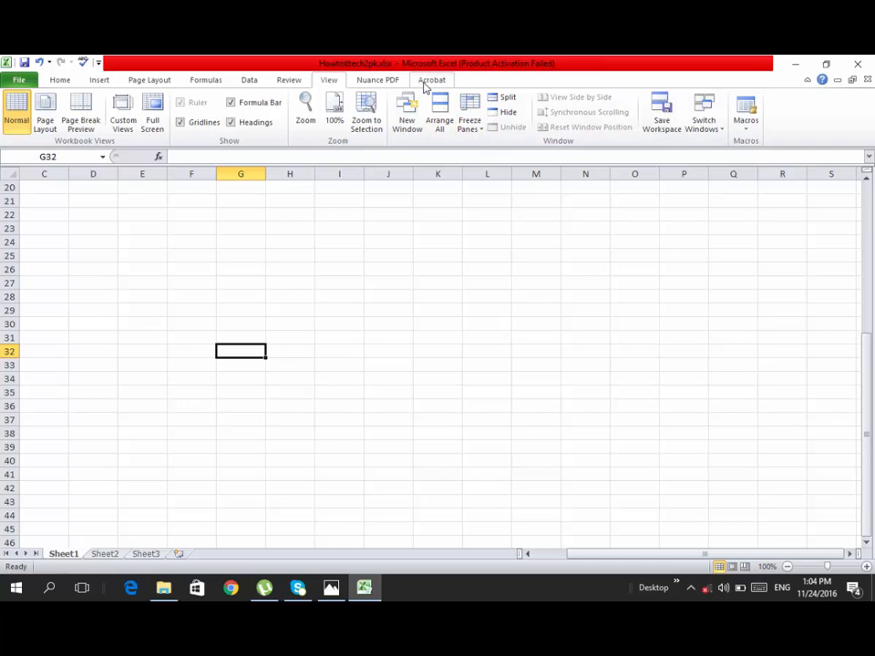
pyautogui.click(296, 81)
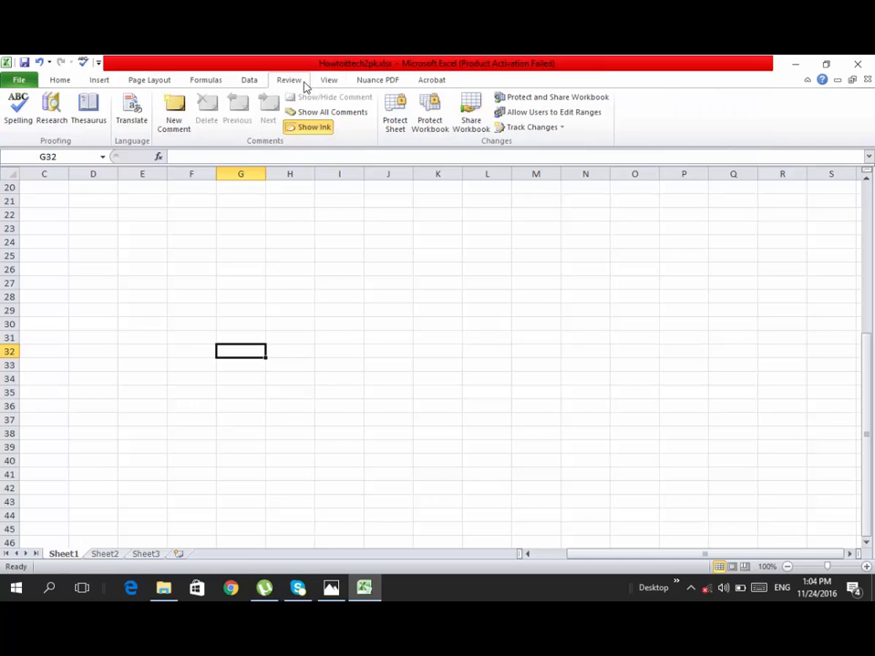
pyautogui.click(258, 81)
pyautogui.click(208, 81)
pyautogui.click(143, 81)
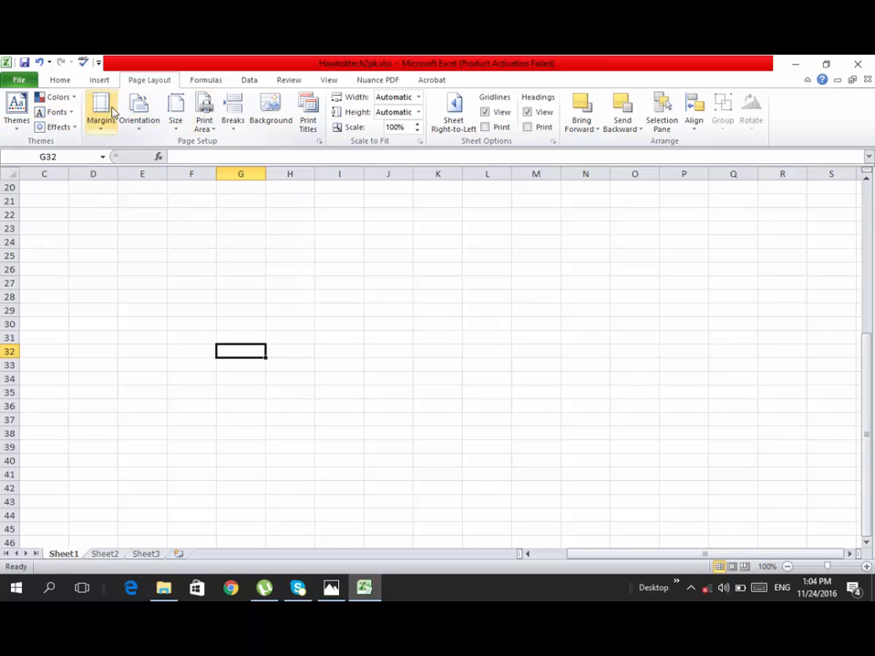
# Step: Enter the sample text xsa in cell F25 and try bold formatting on it
pyautogui.click(60, 80)
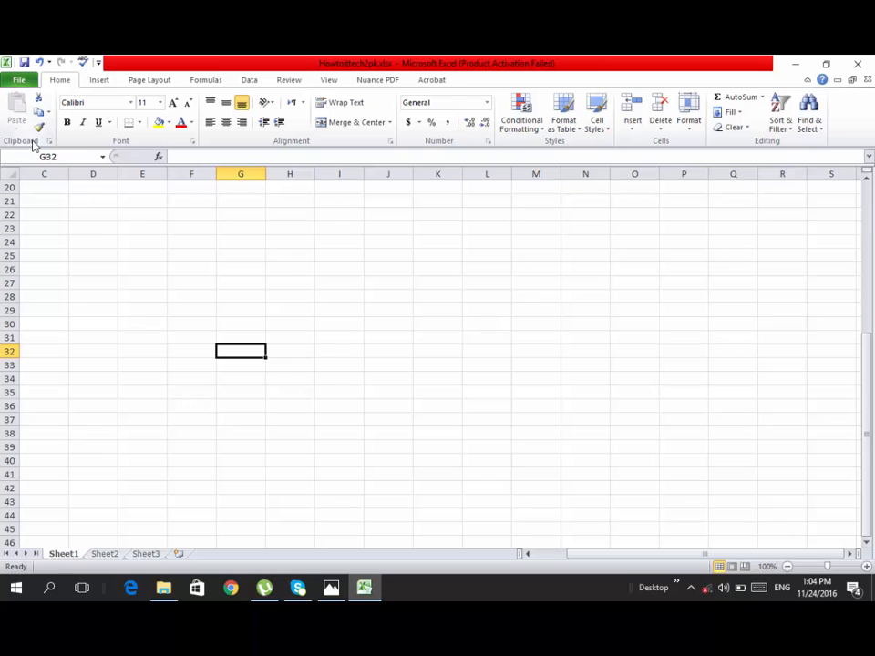
pyautogui.click(40, 111)
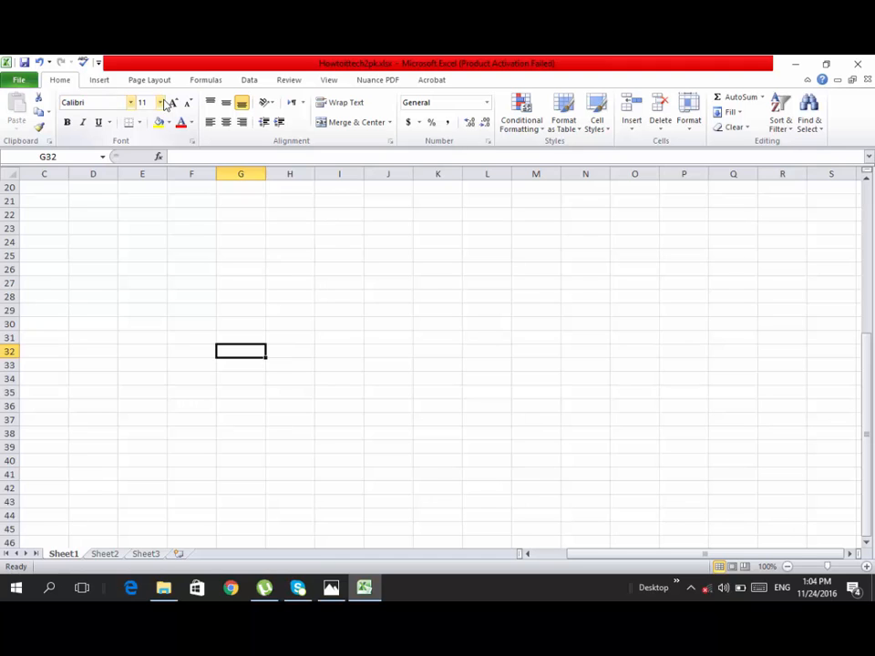
pyautogui.click(189, 257)
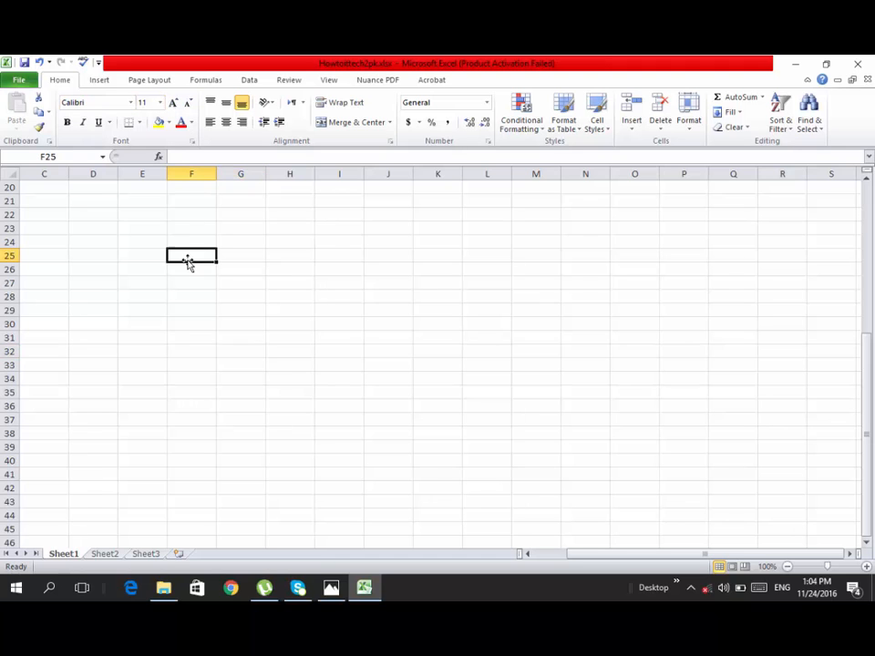
pyautogui.write('xsa')
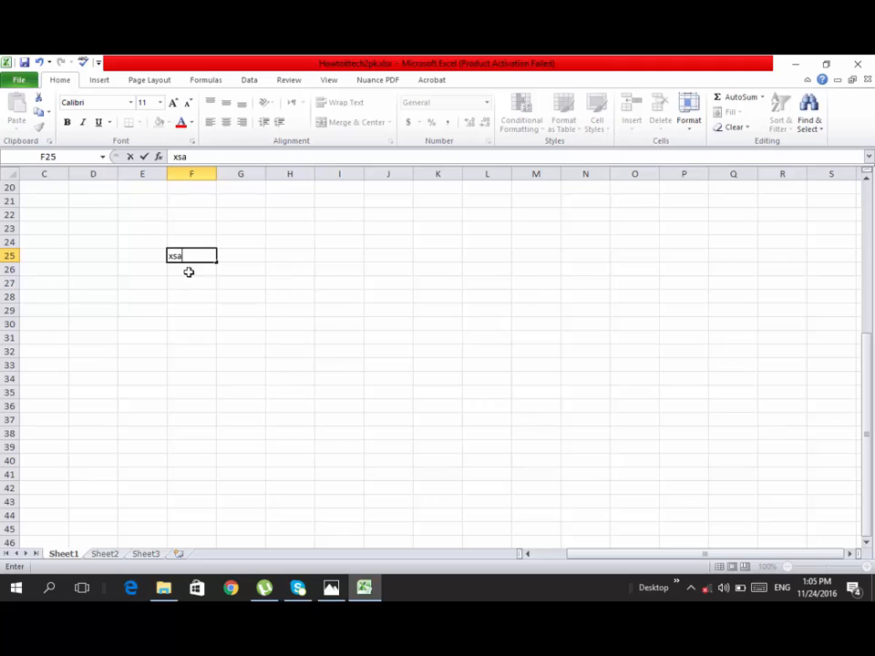
pyautogui.click(109, 122)
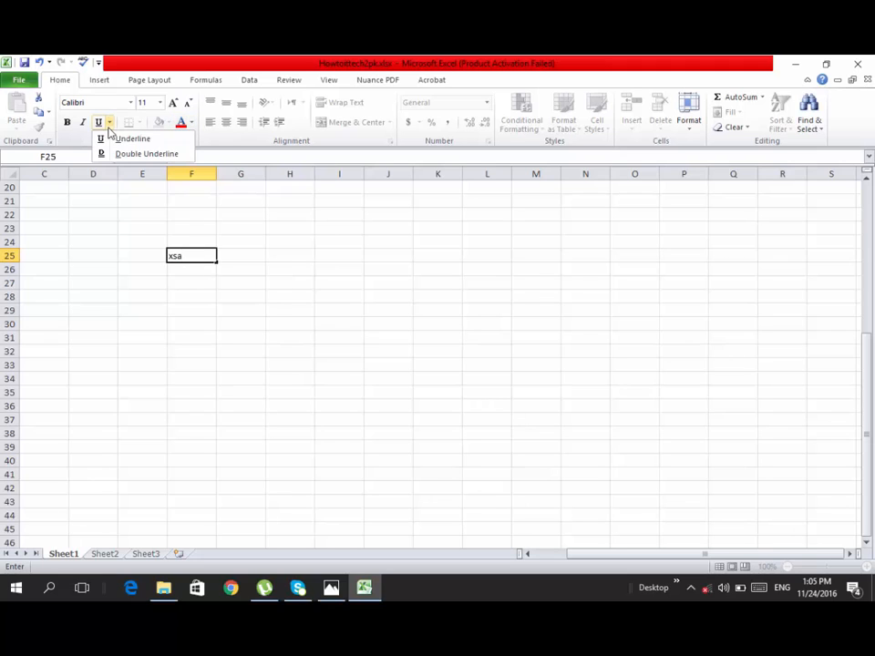
pyautogui.click(68, 125)
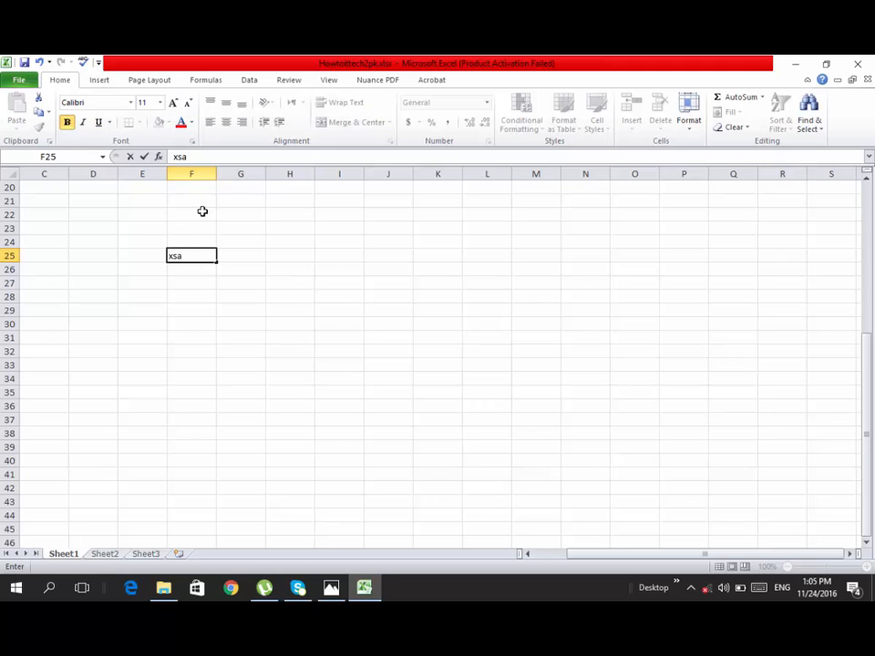
pyautogui.click(202, 255)
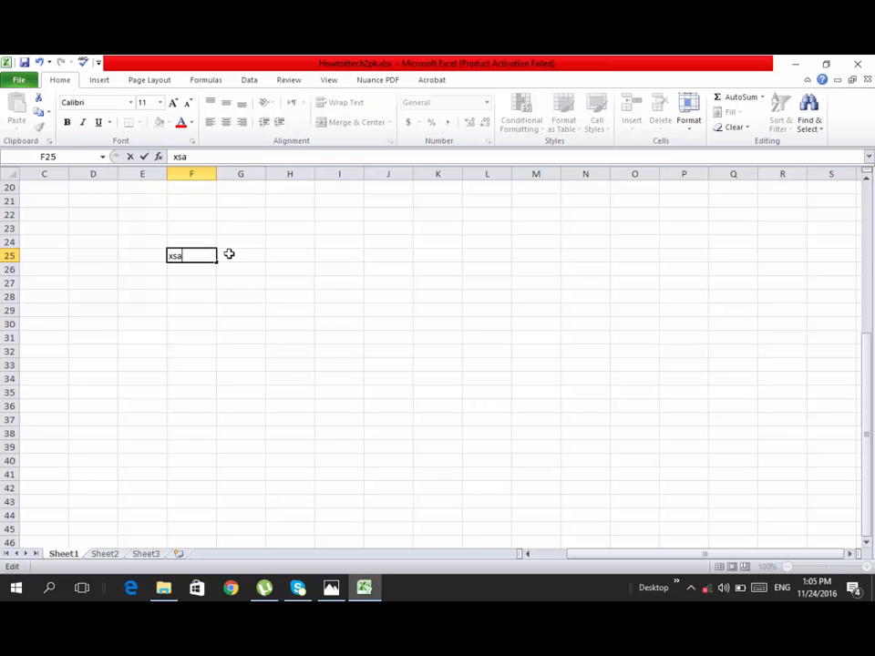
pyautogui.click(240, 283)
# Step: Try left and right alignment on cell F25, finishing with its text centred horizontally and middle-aligned vertically
pyautogui.click(192, 258)
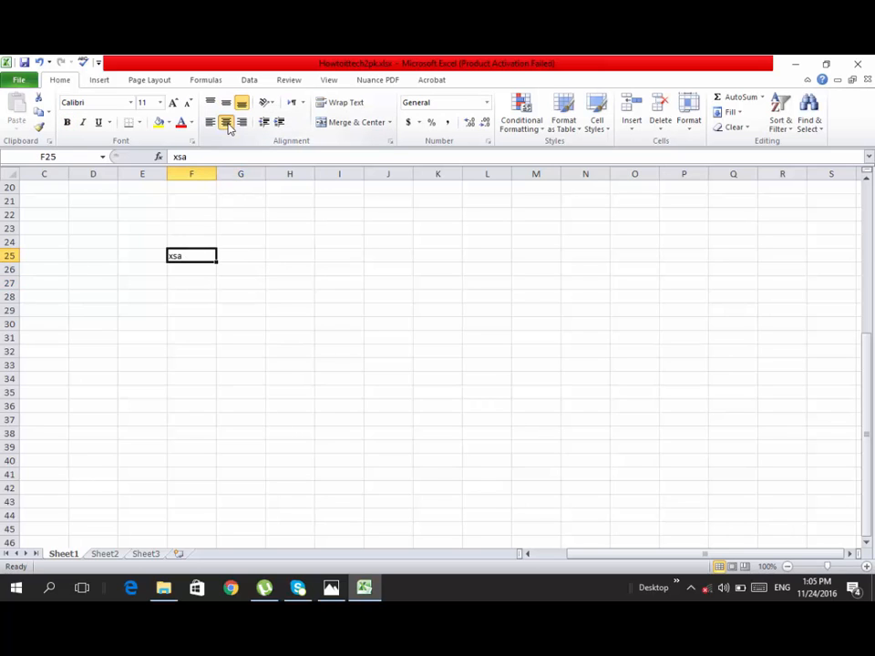
pyautogui.click(226, 122)
pyautogui.click(210, 128)
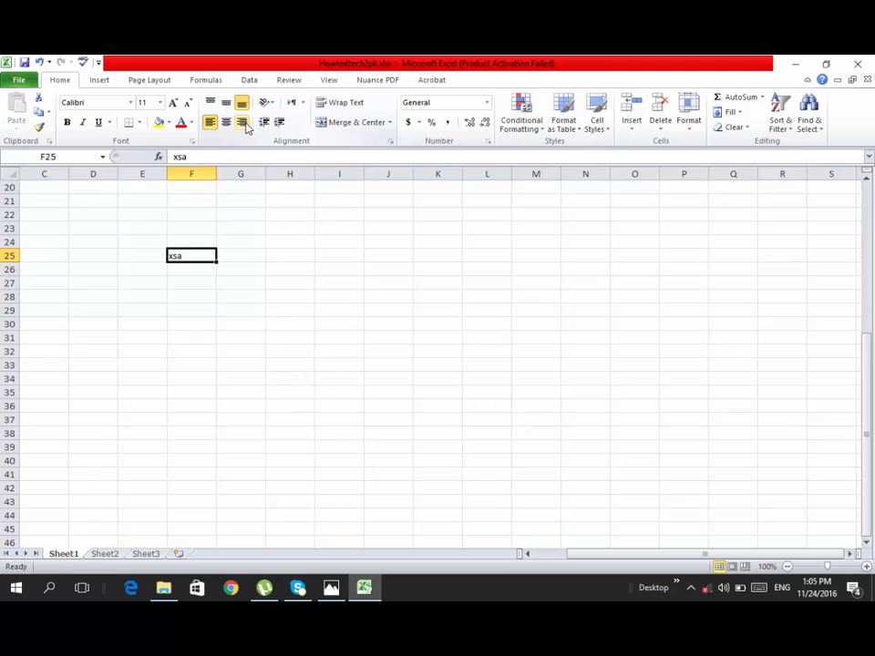
pyautogui.click(246, 125)
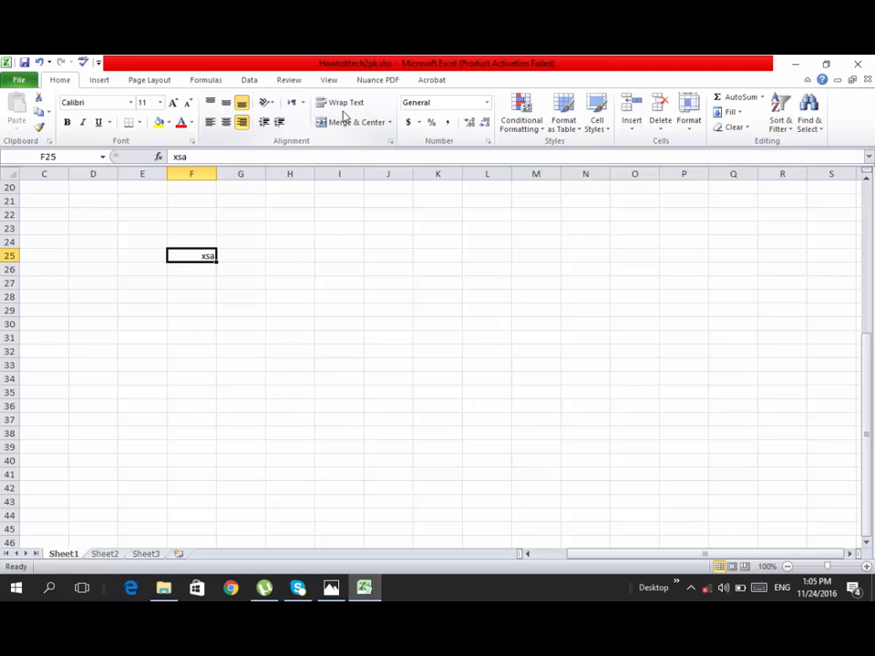
pyautogui.click(226, 122)
pyautogui.click(226, 102)
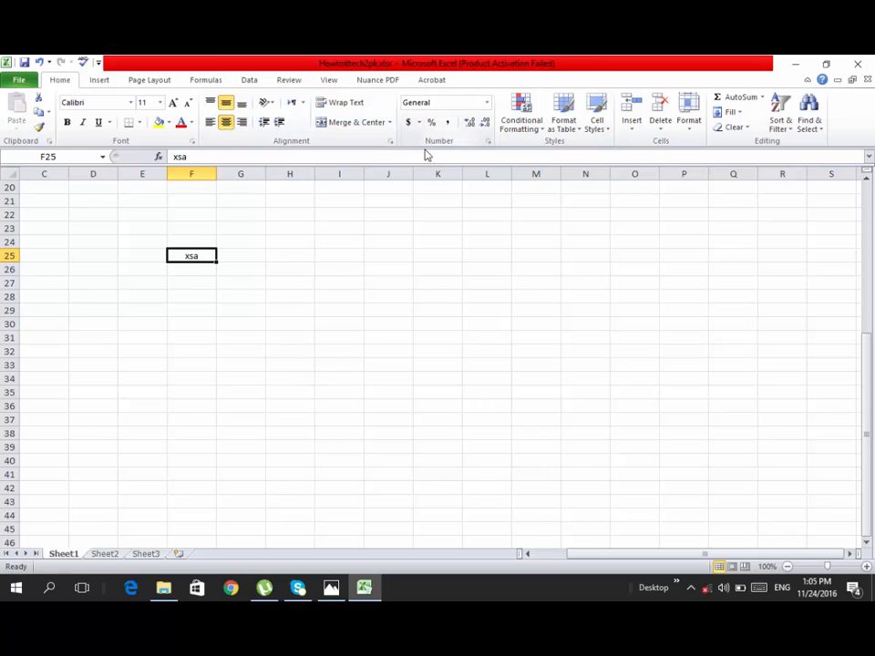
# Step: Apply the Time number format to cell F25
pyautogui.click(433, 105)
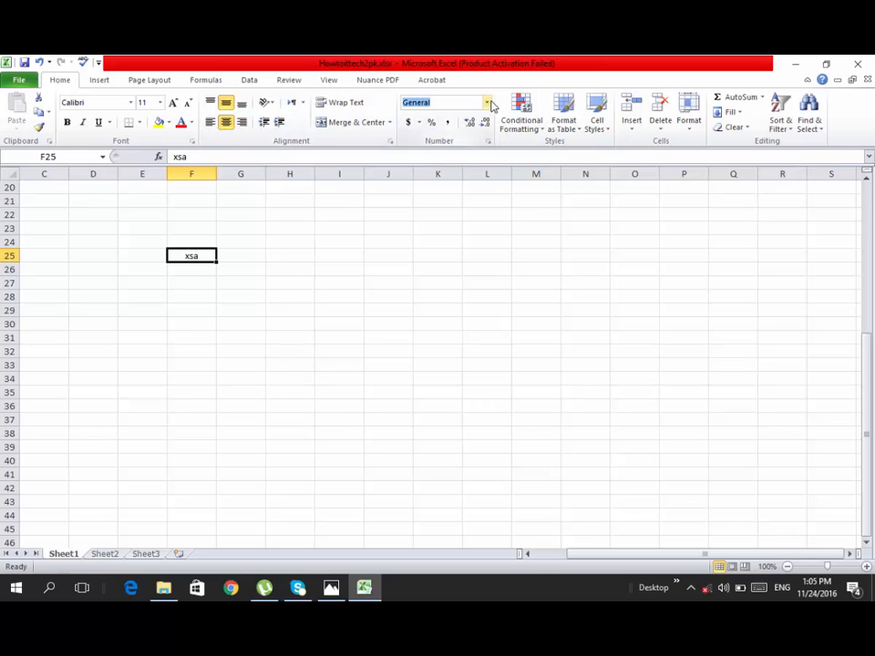
pyautogui.click(480, 102)
pyautogui.click(486, 103)
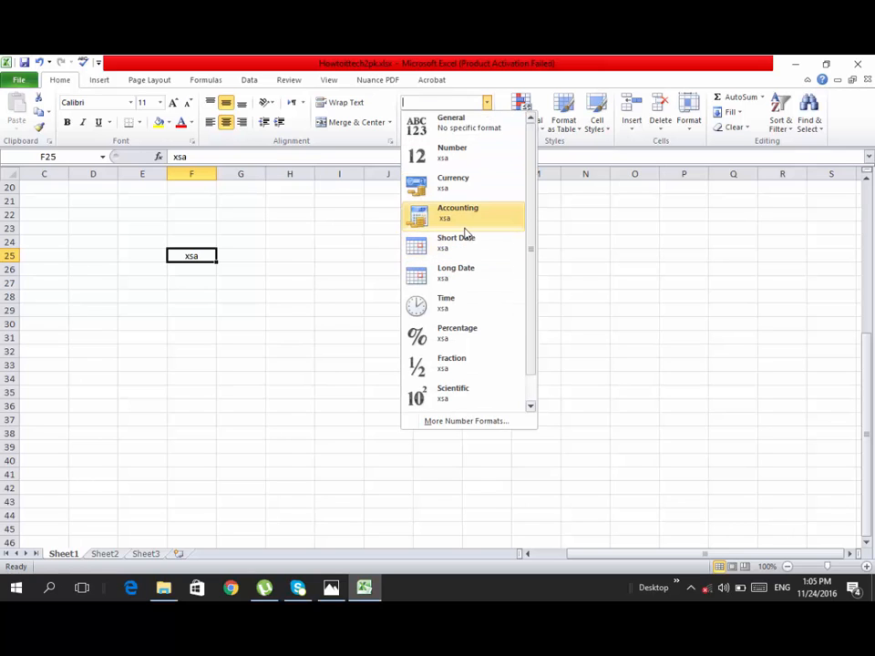
pyautogui.click(462, 319)
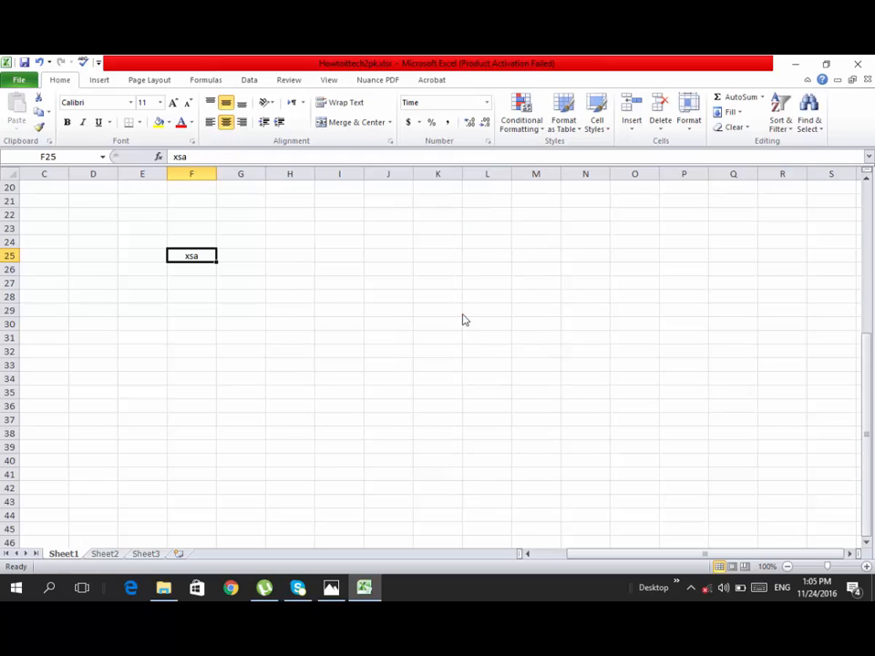
pyautogui.click(258, 309)
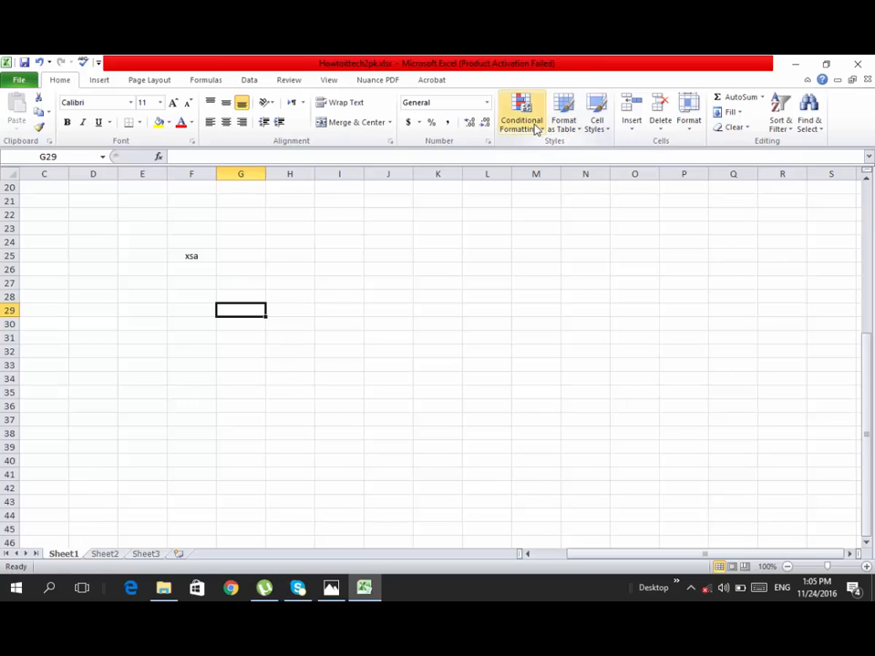
pyautogui.click(353, 362)
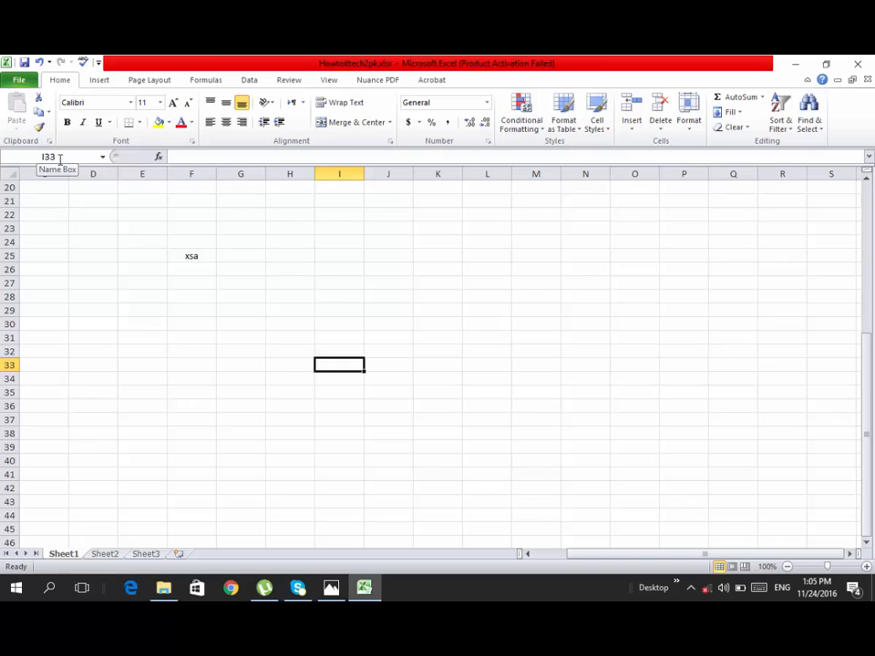
# Step: Compare the cell addresses of E27, F28 and the xsa cell F25 in the Name Box
pyautogui.click(145, 282)
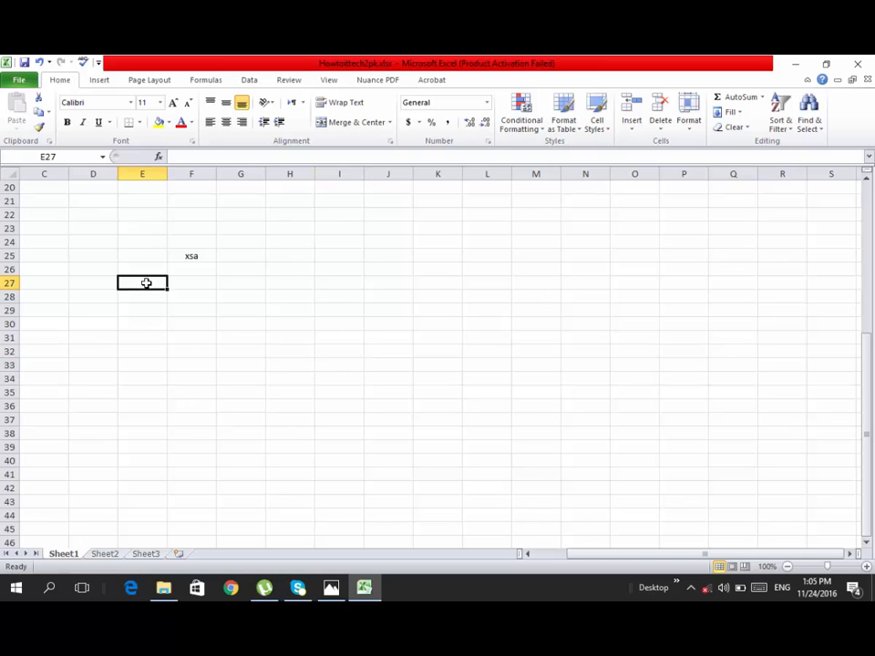
pyautogui.click(188, 258)
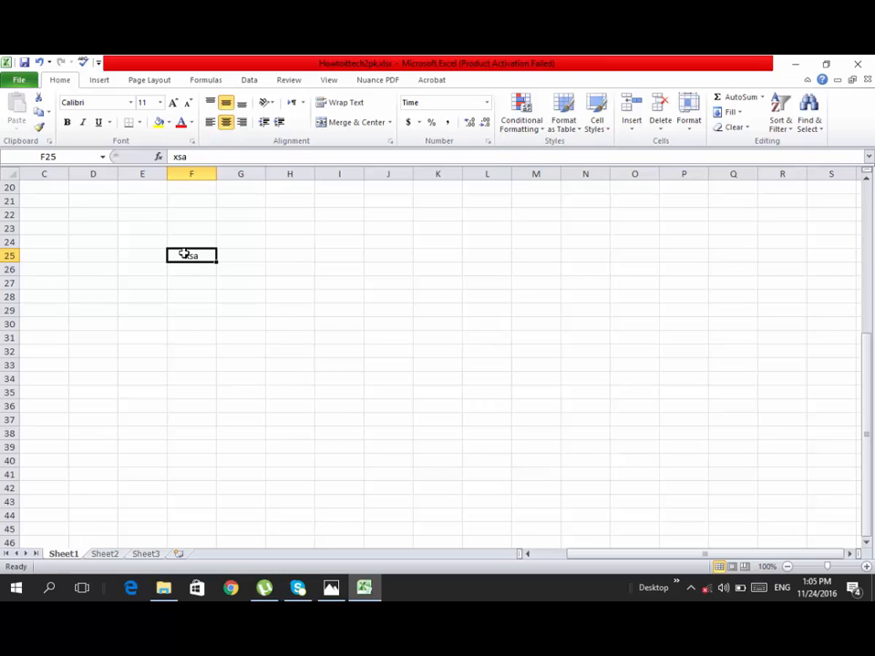
pyautogui.click(190, 292)
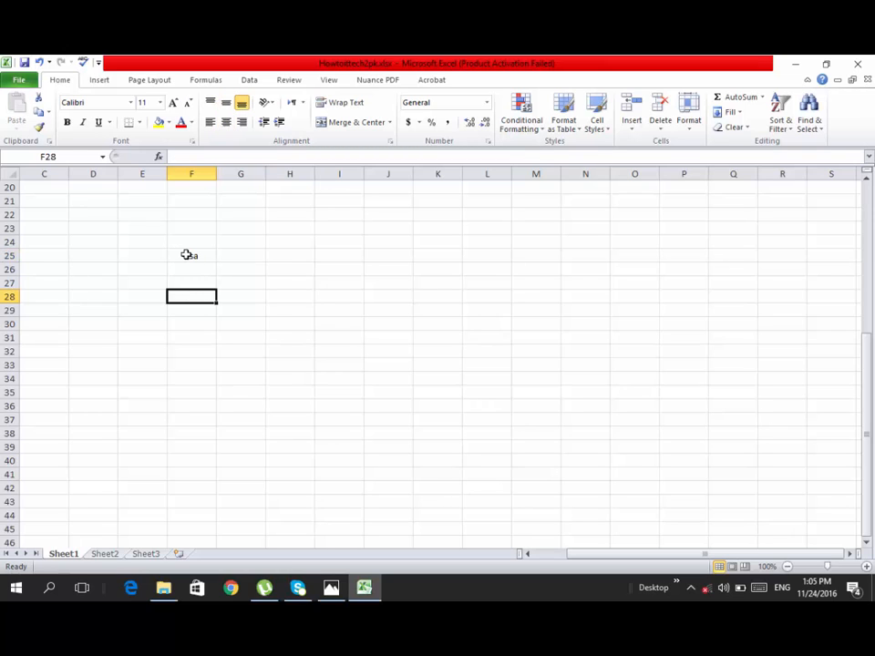
pyautogui.click(187, 255)
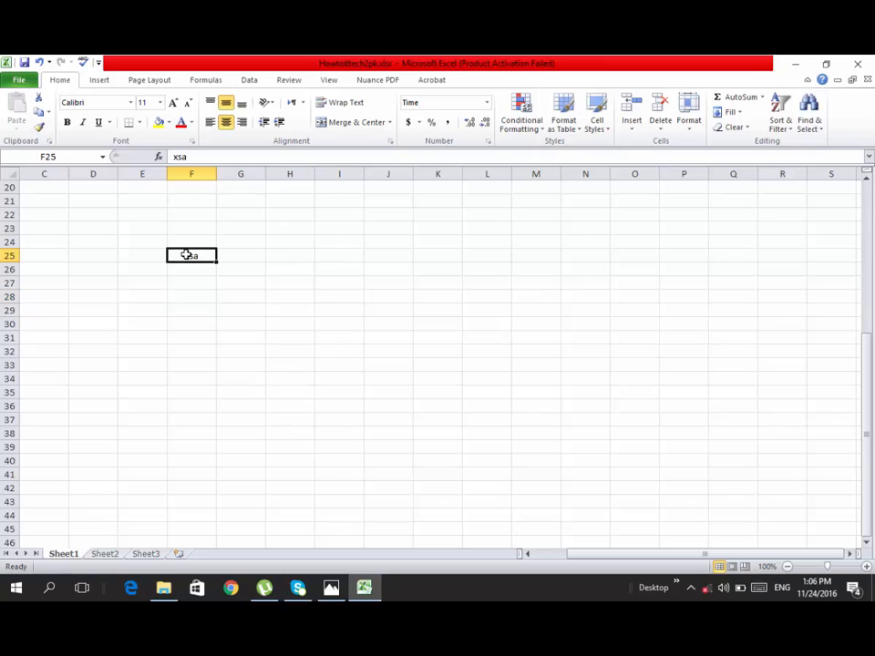
pyautogui.click(38, 156)
# Step: Try the formula =F25 in cell J25, then clear the cell
pyautogui.doubleClick(386, 256)
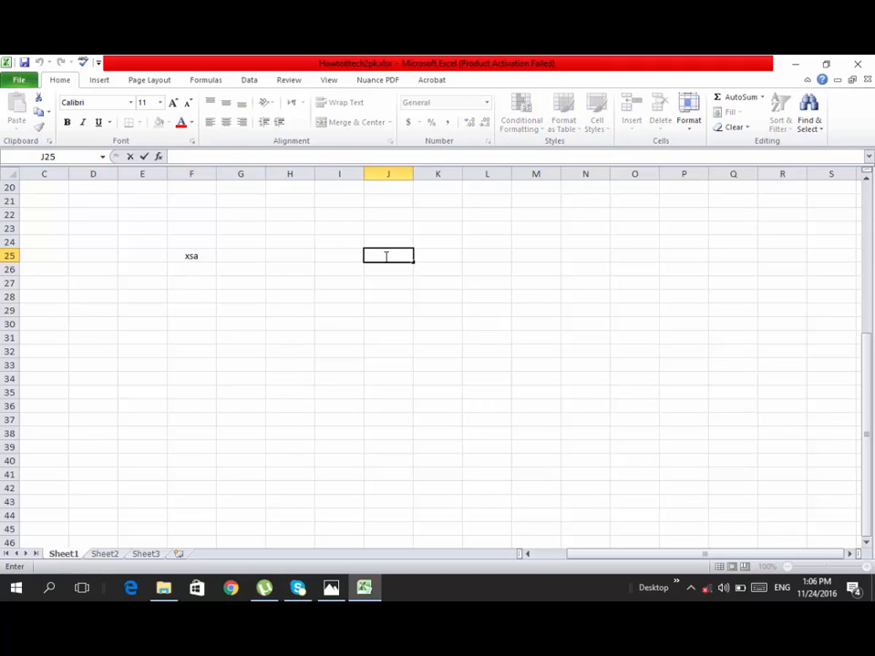
pyautogui.write('=')
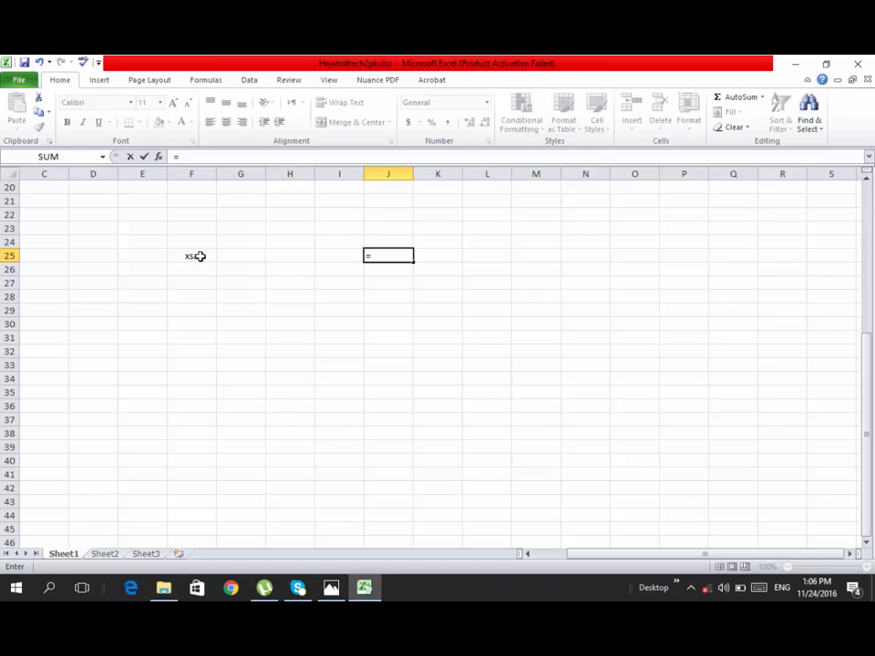
pyautogui.click(198, 256)
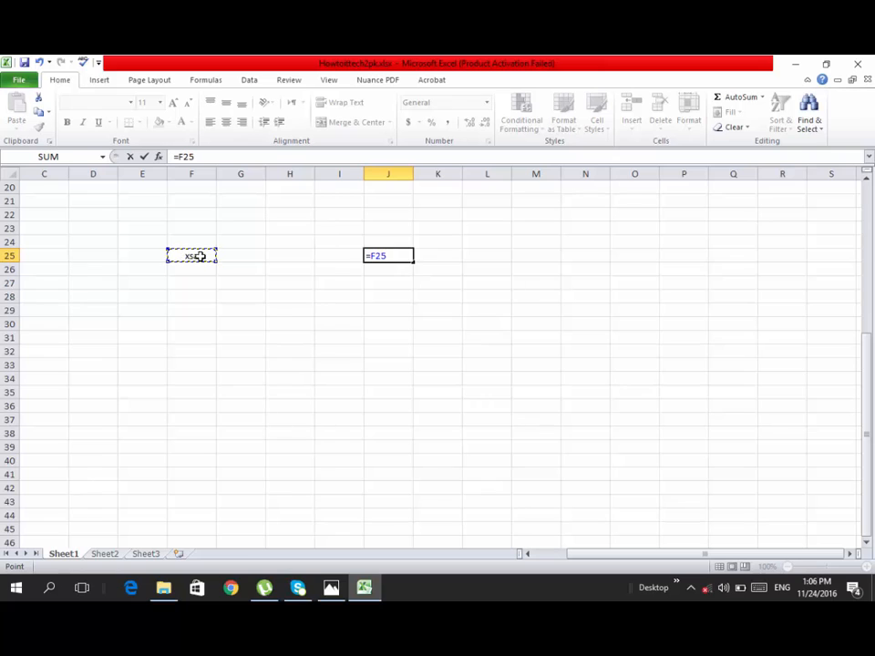
pyautogui.press('Return')
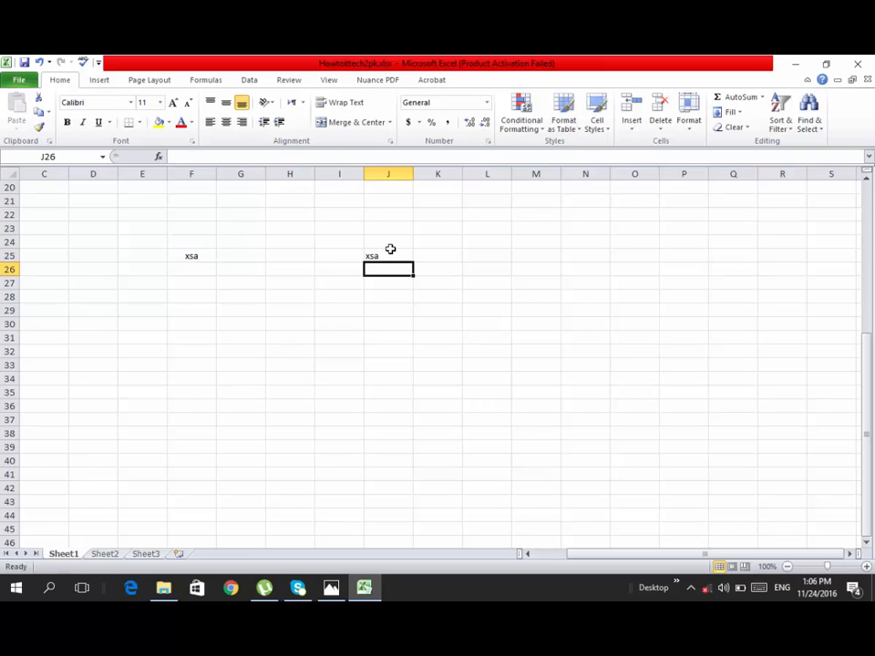
pyautogui.click(392, 255)
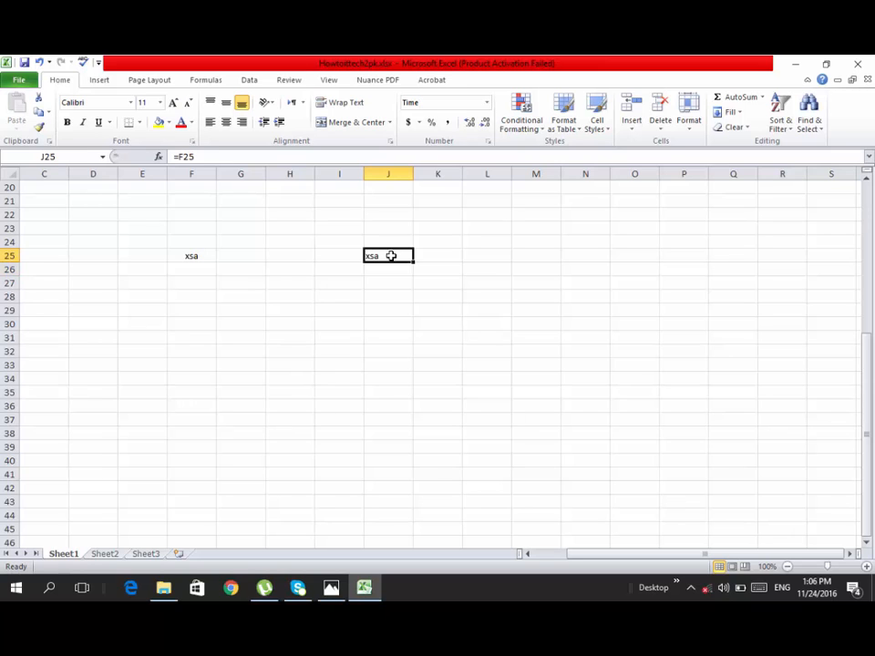
pyautogui.press('Delete')
# Step: Enter the formula =f25 in cell J25 to repeat the text of cell F25
pyautogui.doubleClick(392, 255)
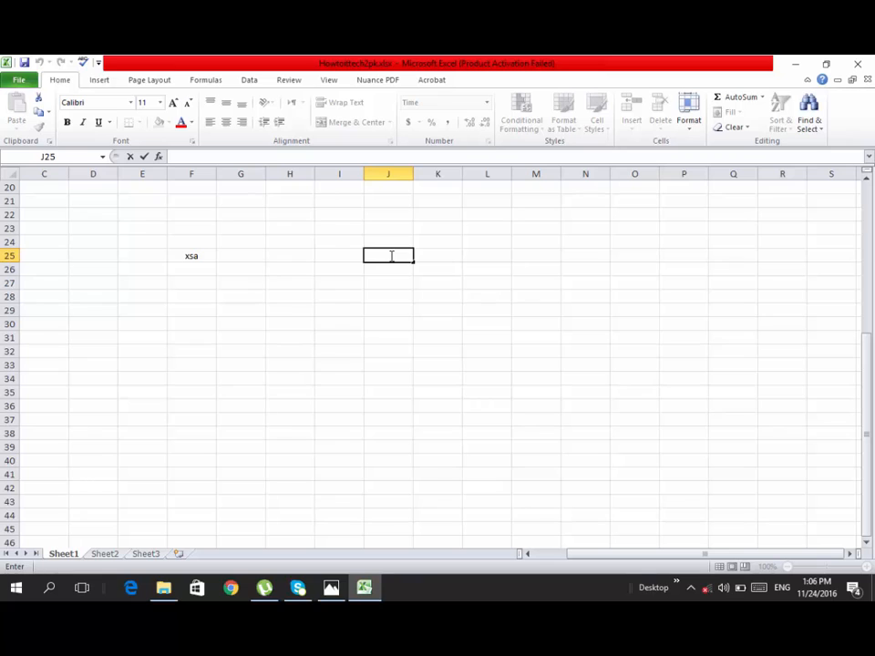
pyautogui.click(202, 378)
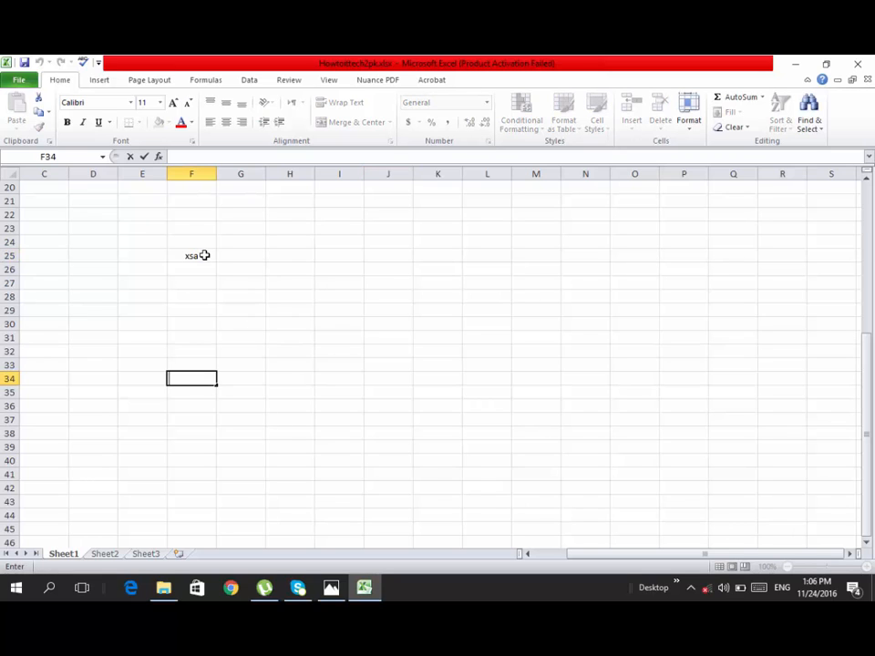
pyautogui.click(203, 255)
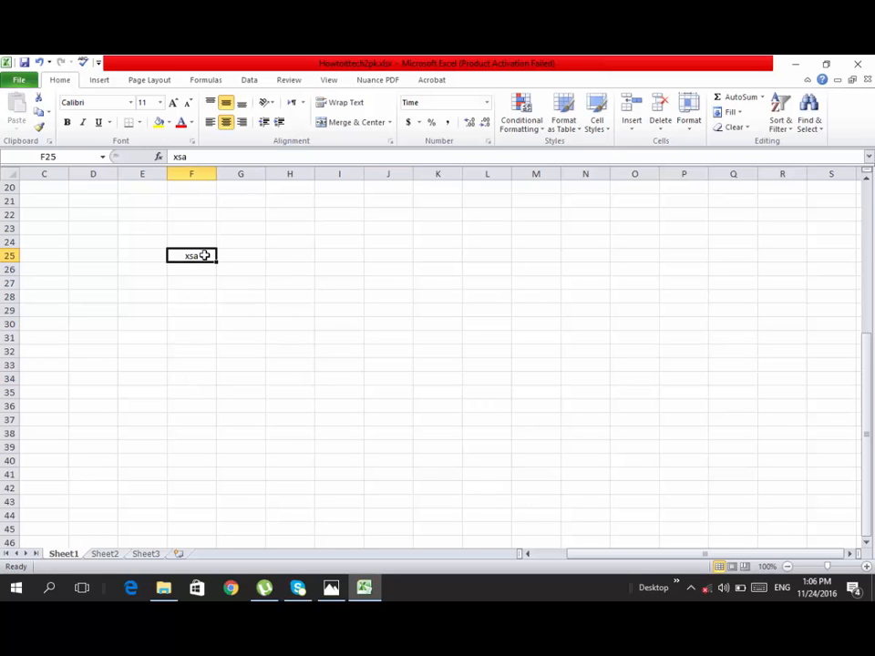
pyautogui.doubleClick(373, 257)
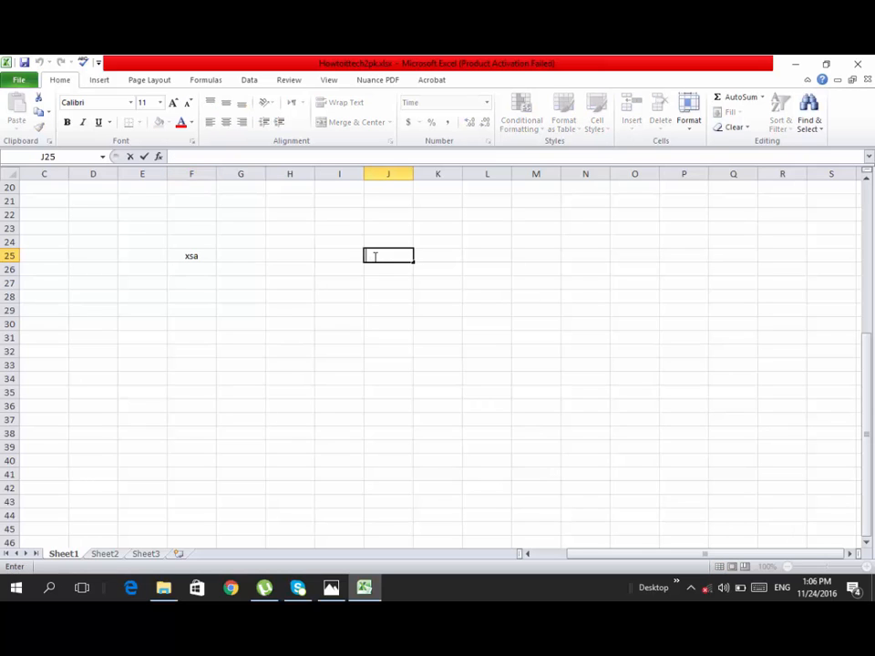
pyautogui.write('=f')
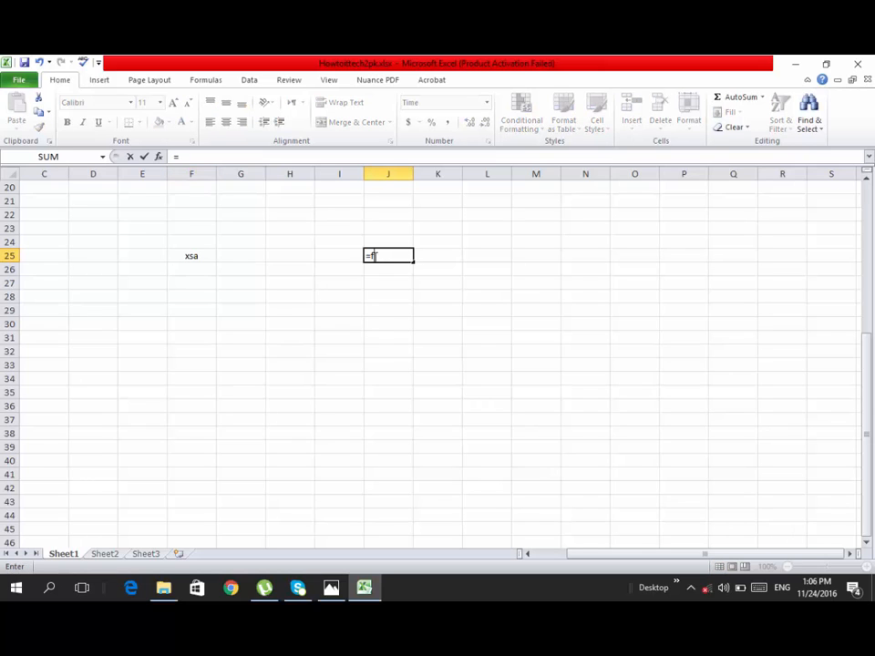
pyautogui.write('25')
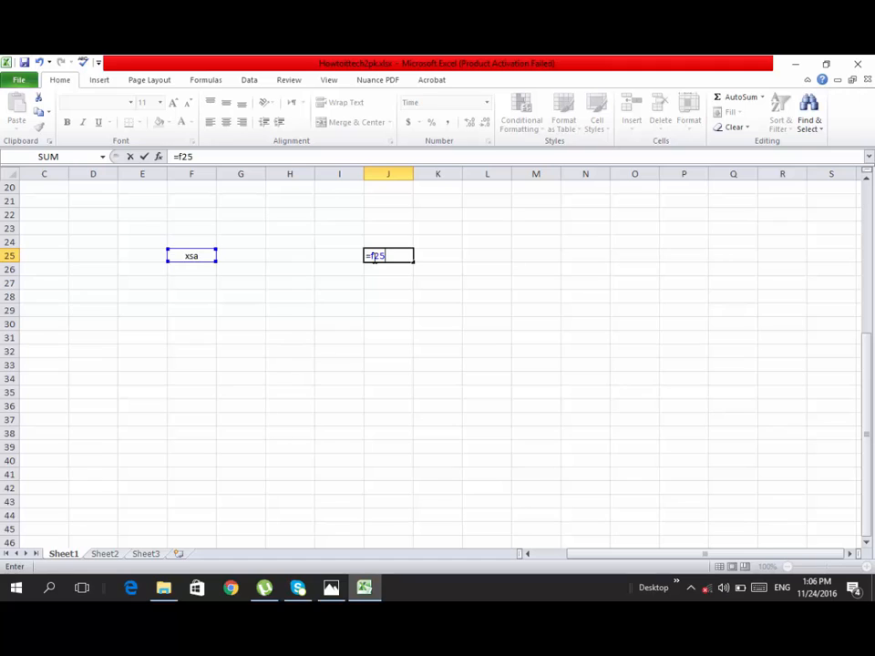
pyautogui.press('Return')
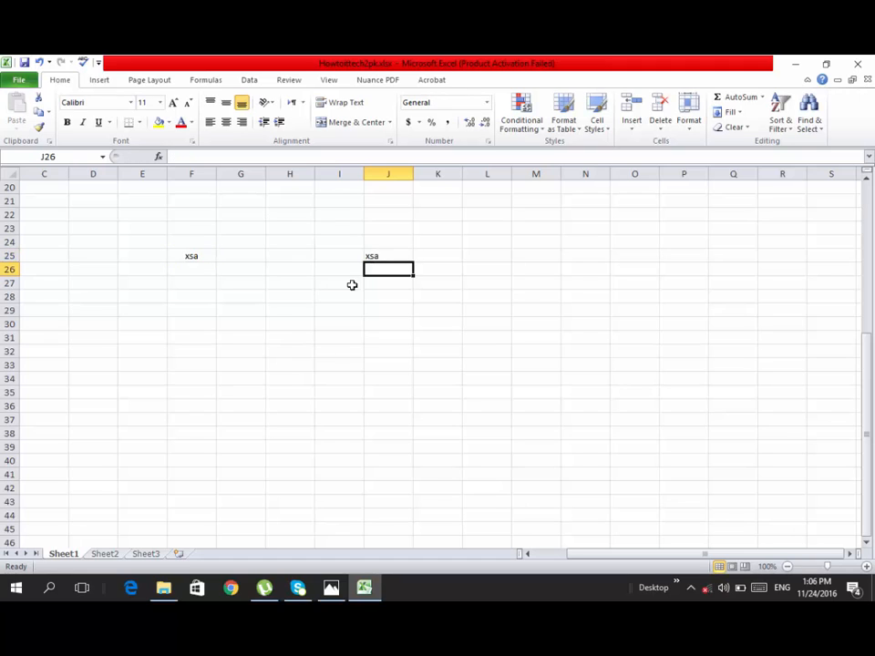
pyautogui.click(347, 326)
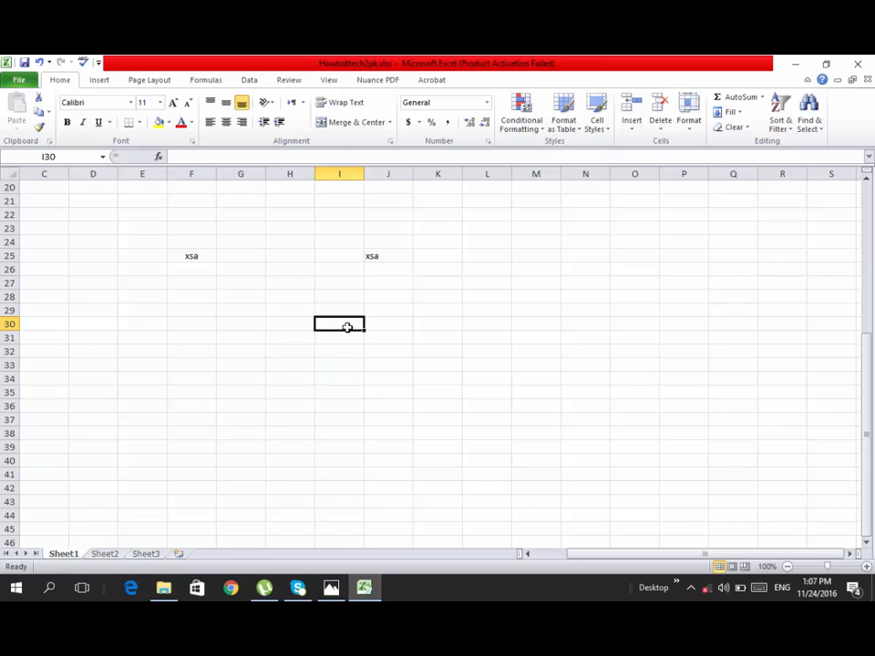
# Step: Enter the numbers 1, 2, 3, 4 and 5 in cells G25 through G29
pyautogui.click(242, 281)
pyautogui.click(240, 266)
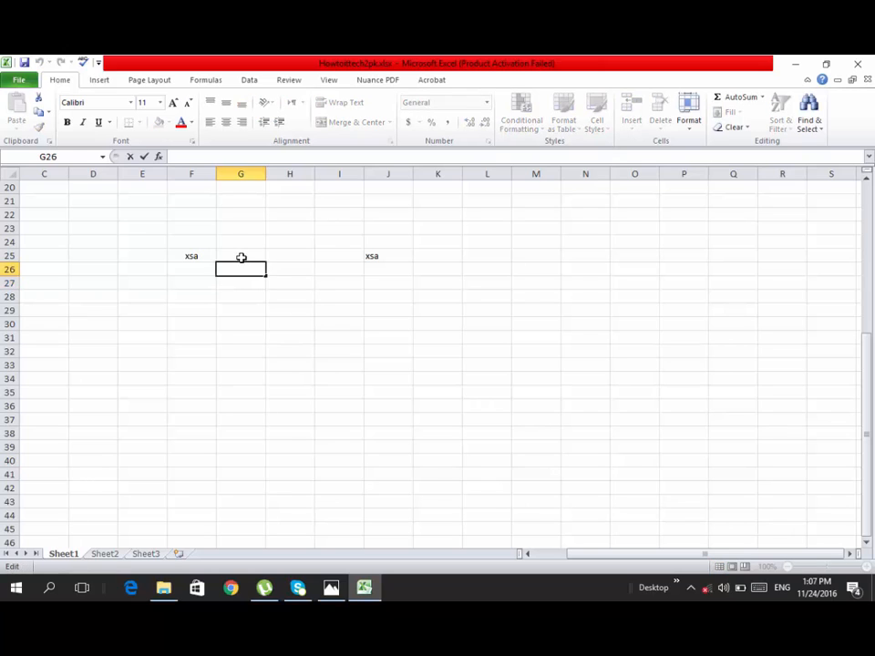
pyautogui.click(241, 256)
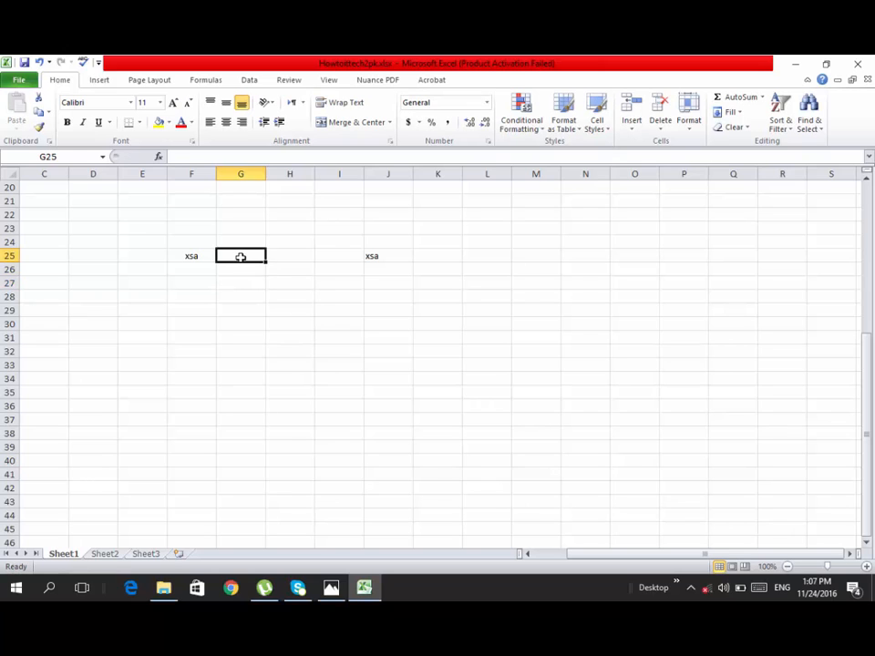
pyautogui.write('1')
pyautogui.click(250, 319)
pyautogui.click(244, 272)
pyautogui.write('2')
pyautogui.press('Return')
pyautogui.press('Return')
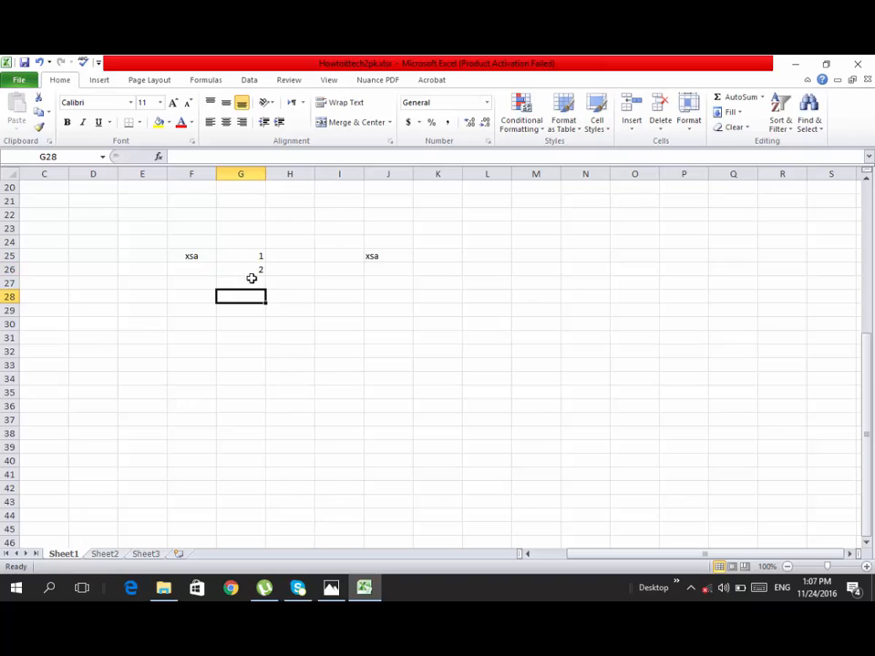
pyautogui.click(251, 275)
pyautogui.click(253, 282)
pyautogui.write('3')
pyautogui.click(253, 333)
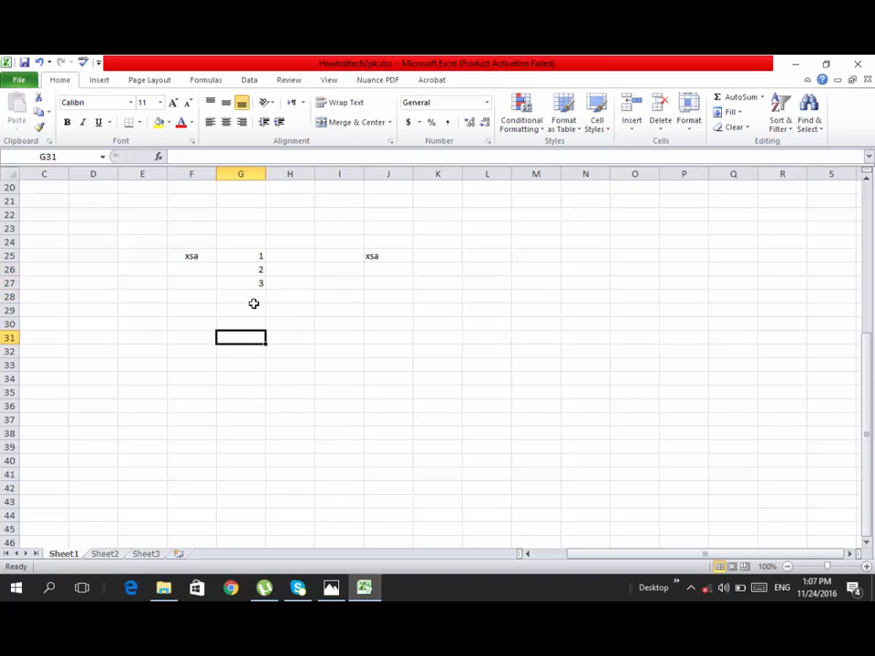
pyautogui.click(253, 297)
pyautogui.write('4')
pyautogui.click(260, 310)
pyautogui.write('5')
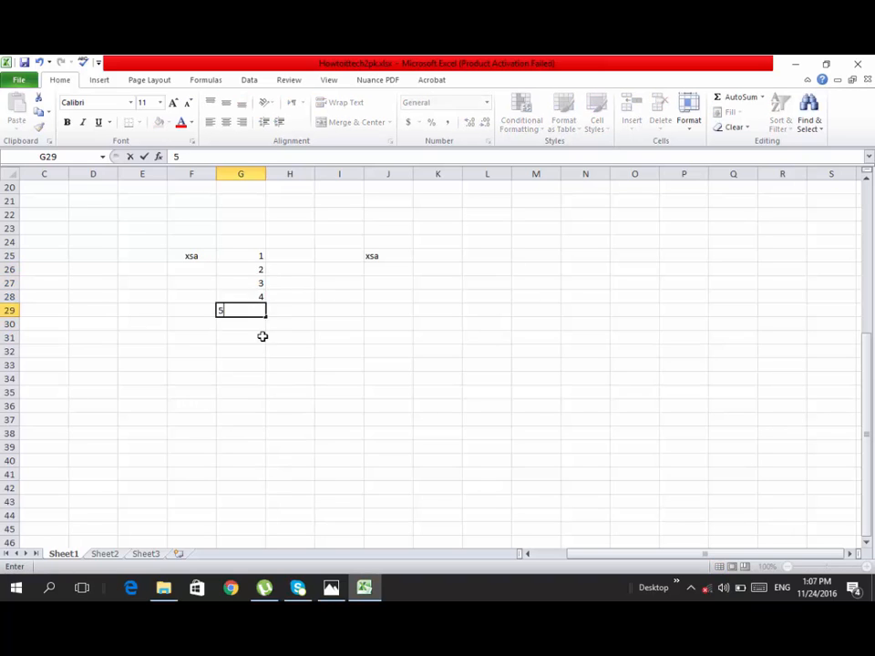
pyautogui.click(263, 336)
# Step: Add up the five numbers in cell G30 with the formula =sum(G25:G29)
pyautogui.moveTo(252, 257); pyautogui.dragTo(254, 306)
pyautogui.click(250, 326)
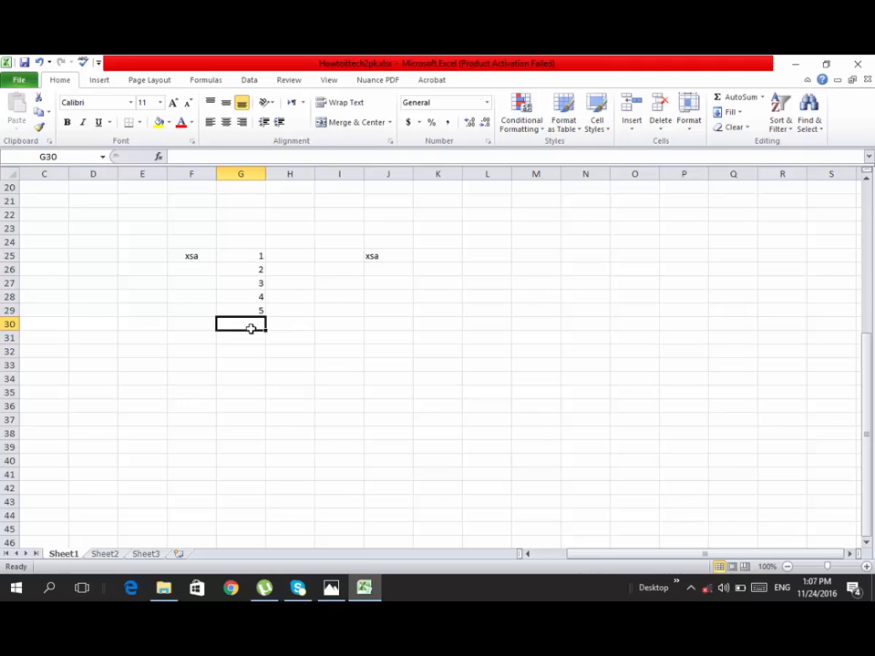
pyautogui.click(211, 156)
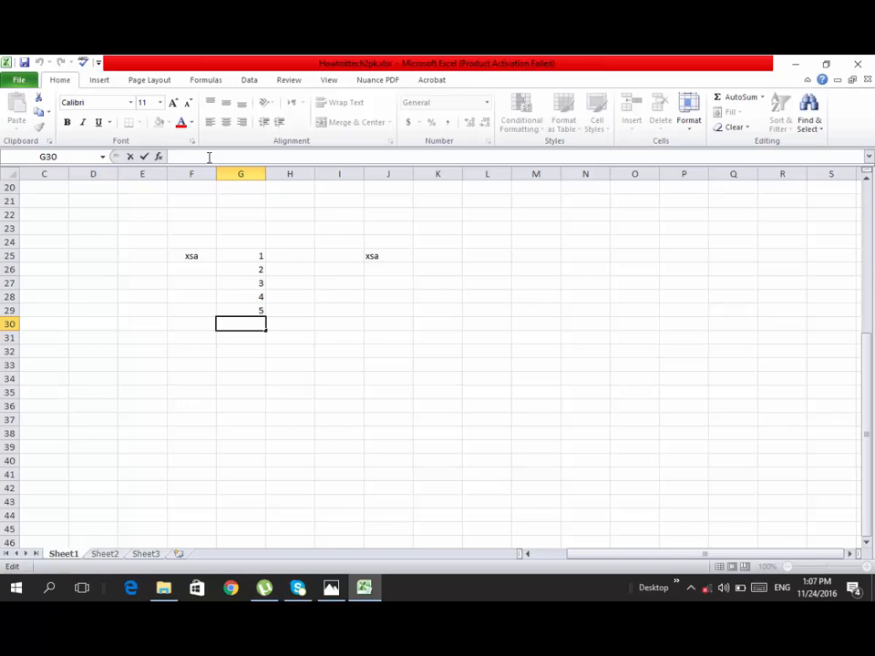
pyautogui.write('=sum')
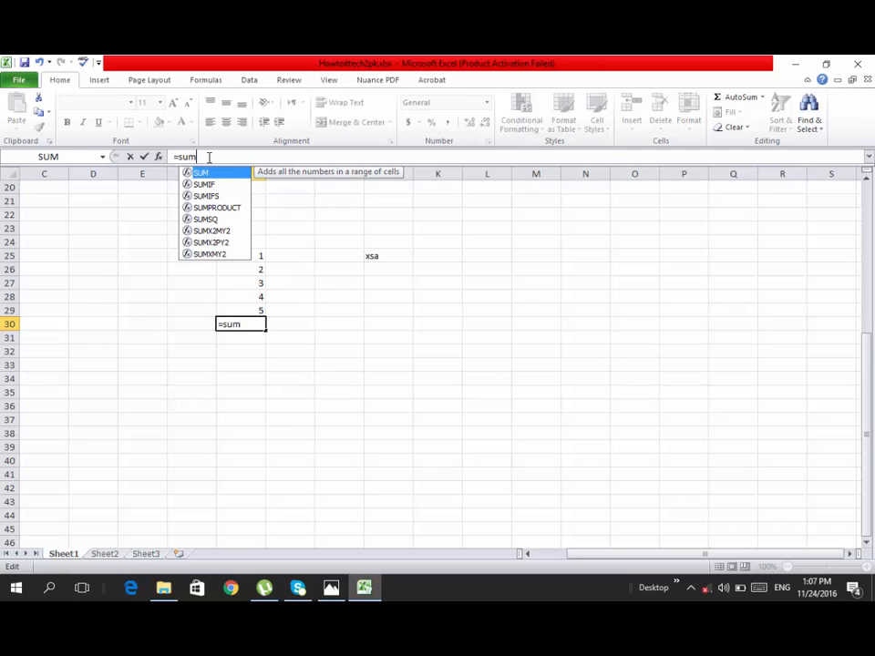
pyautogui.write('(')
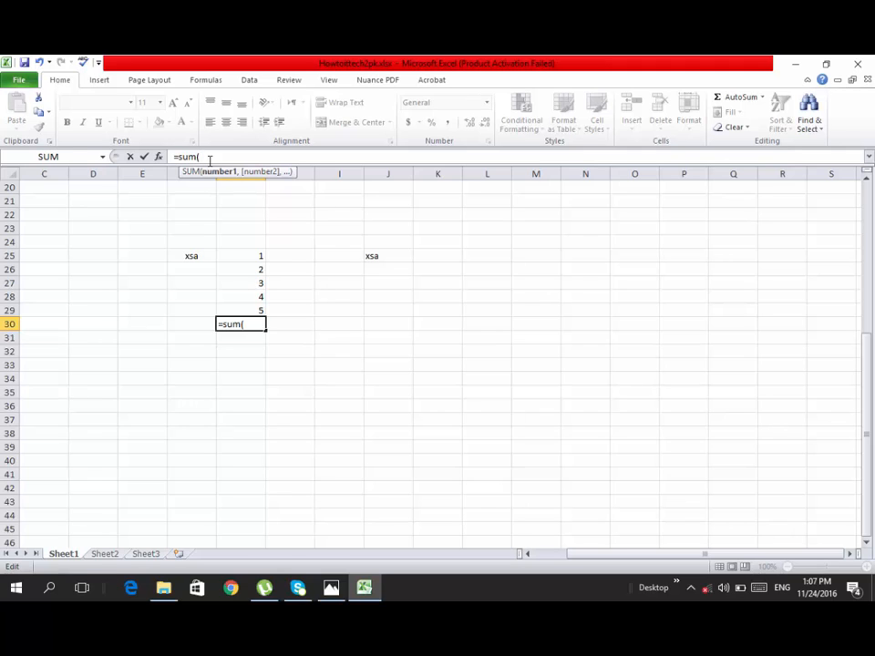
pyautogui.click(250, 254)
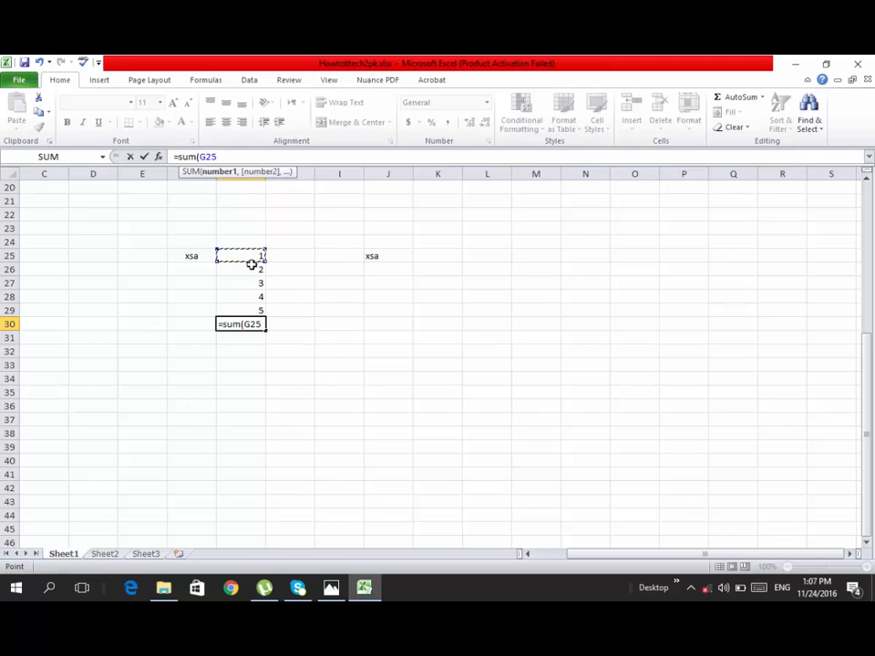
pyautogui.moveTo(250, 263); pyautogui.dragTo(257, 310)
pyautogui.moveTo(257, 310); pyautogui.dragTo(256, 308)
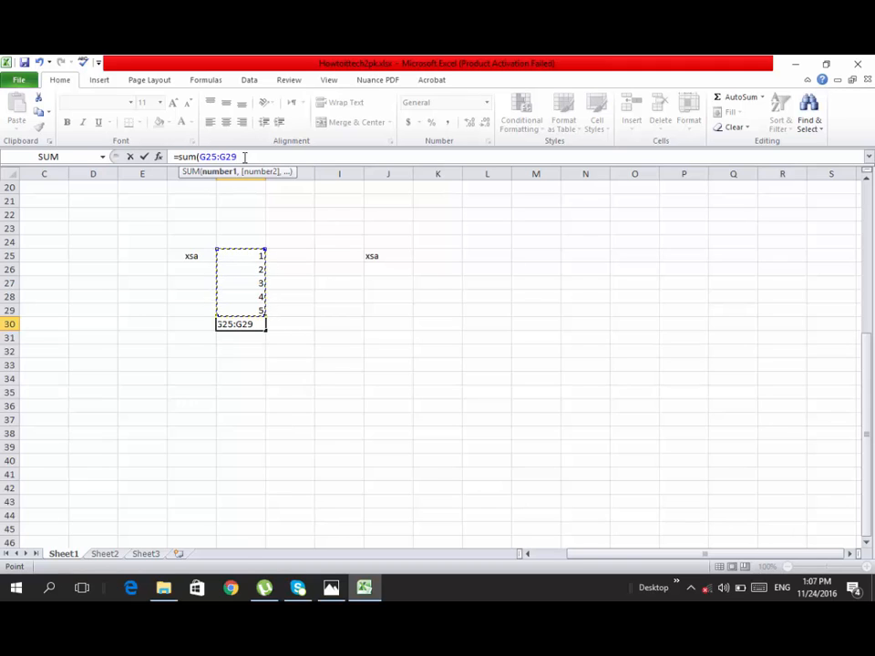
pyautogui.write(')')
pyautogui.press('Return')
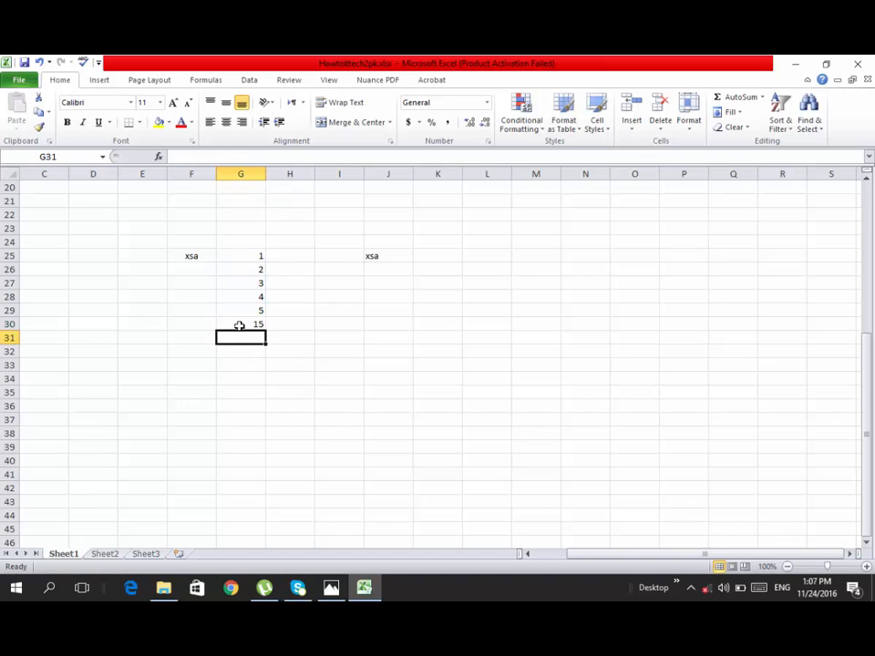
# Step: Add the heading Number in cell G24 above the column of numbers
pyautogui.click(177, 325)
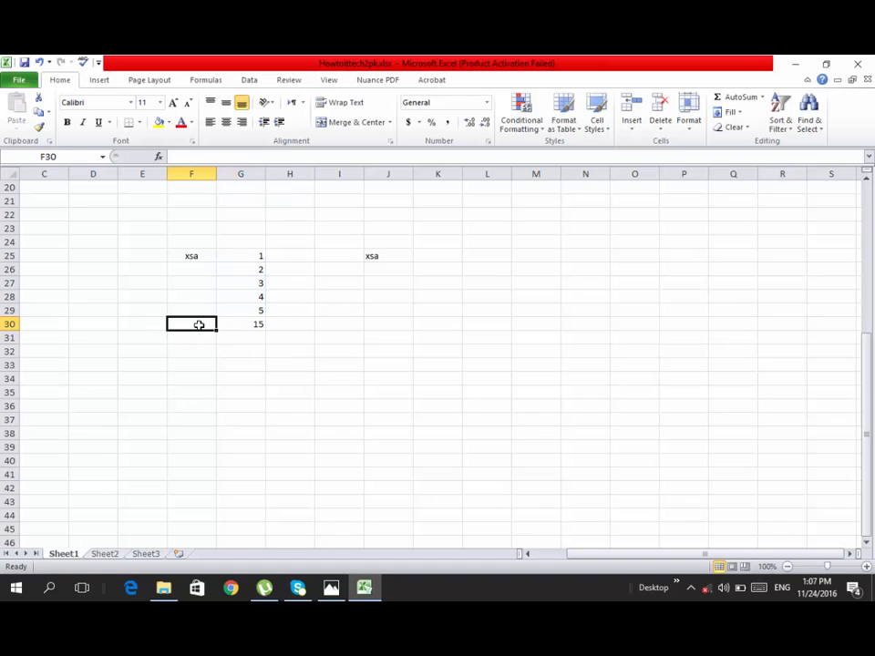
pyautogui.click(221, 240)
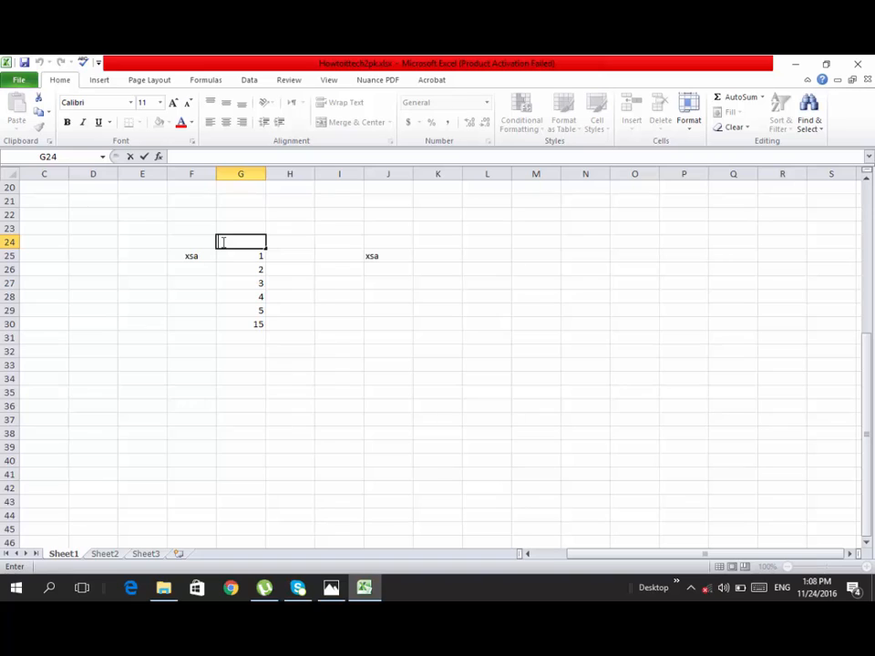
pyautogui.write('Number')
pyautogui.press('Return')
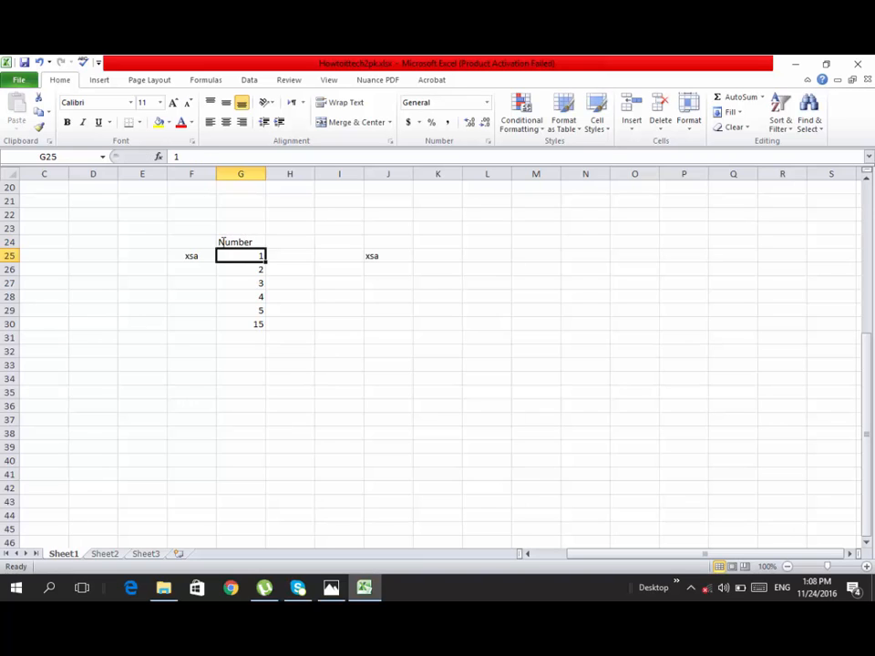
# Step: Label the total by entering Sum in cell F30
pyautogui.click(226, 338)
pyautogui.doubleClick(226, 338)
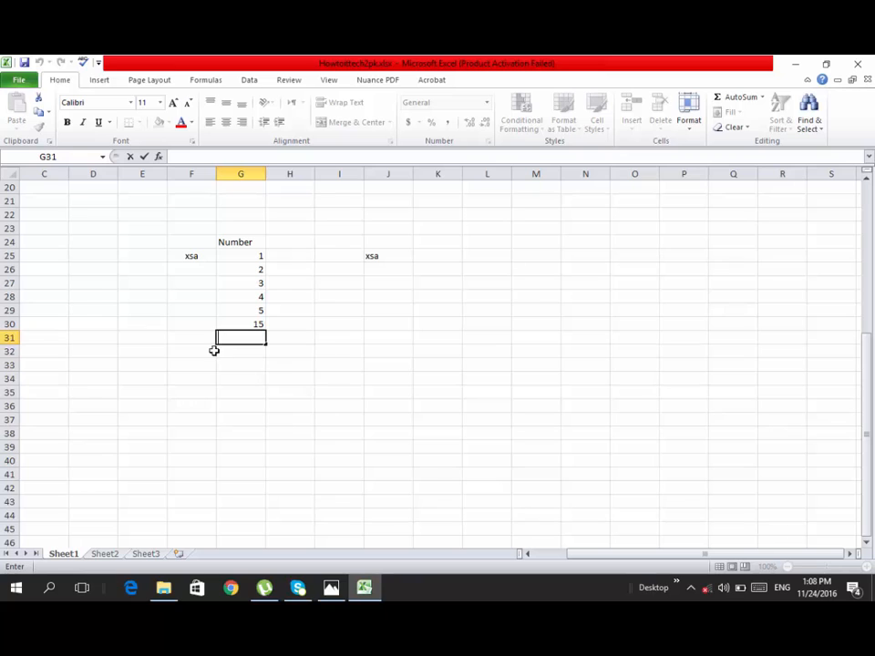
pyautogui.click(206, 325)
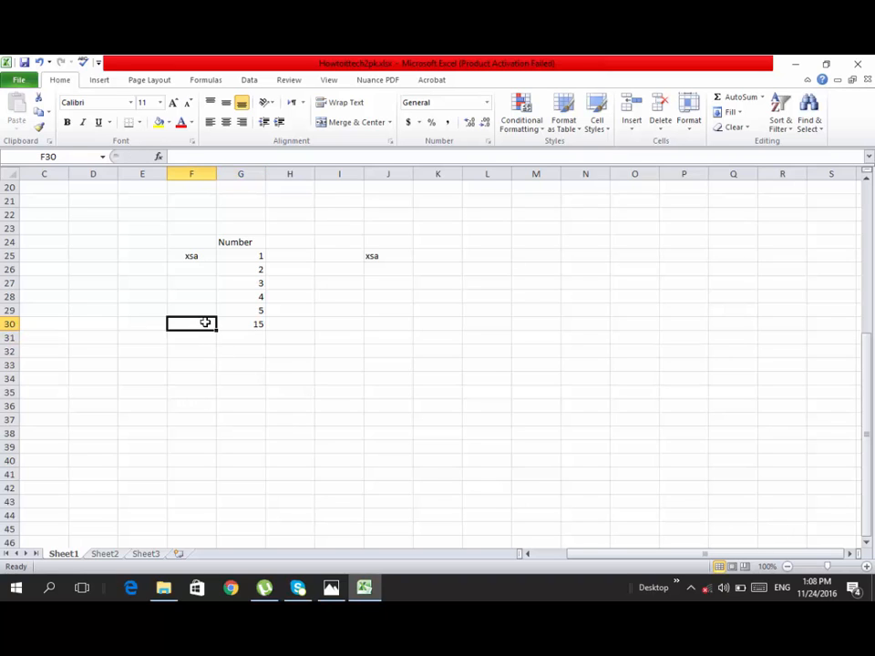
pyautogui.write('Sum')
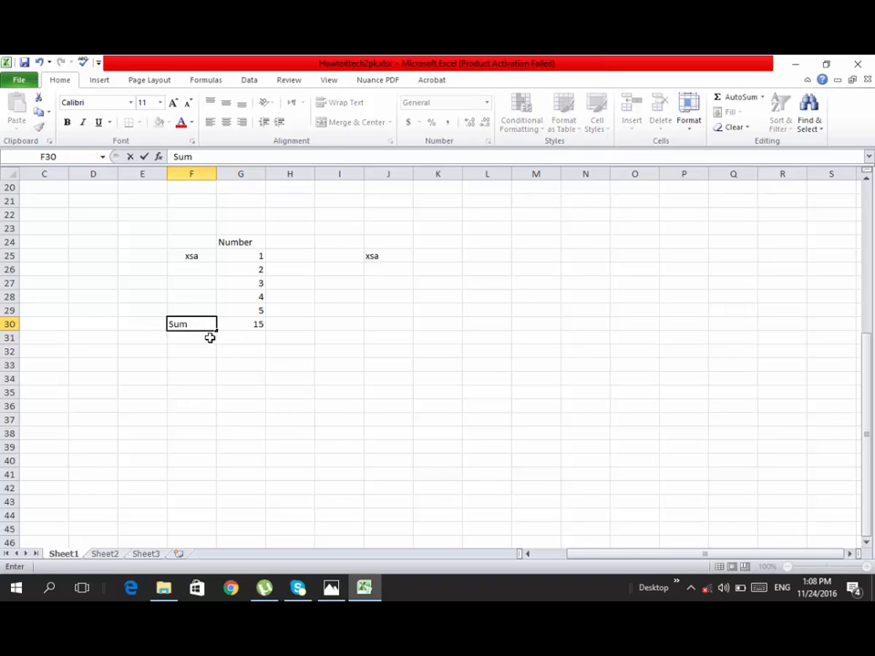
# Step: Make the Number heading in G24 and the Sum label in F30 bold
pyautogui.click(239, 420)
pyautogui.click(238, 242)
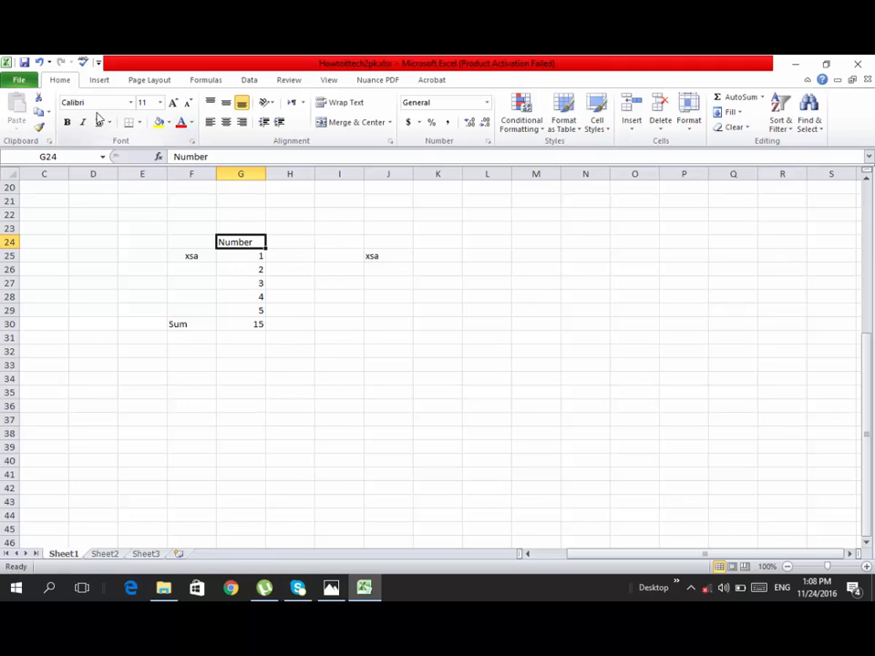
pyautogui.click(66, 121)
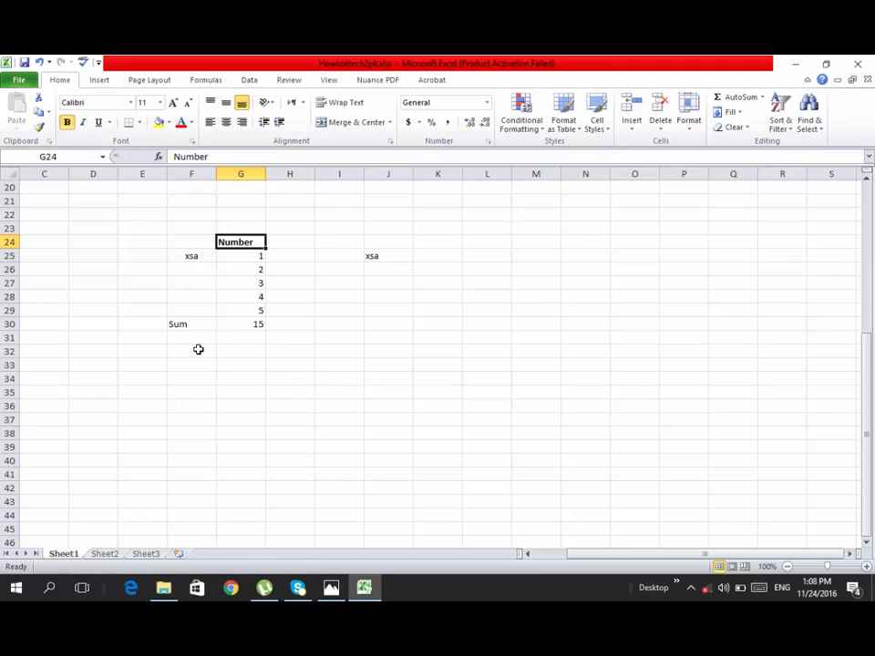
pyautogui.click(192, 324)
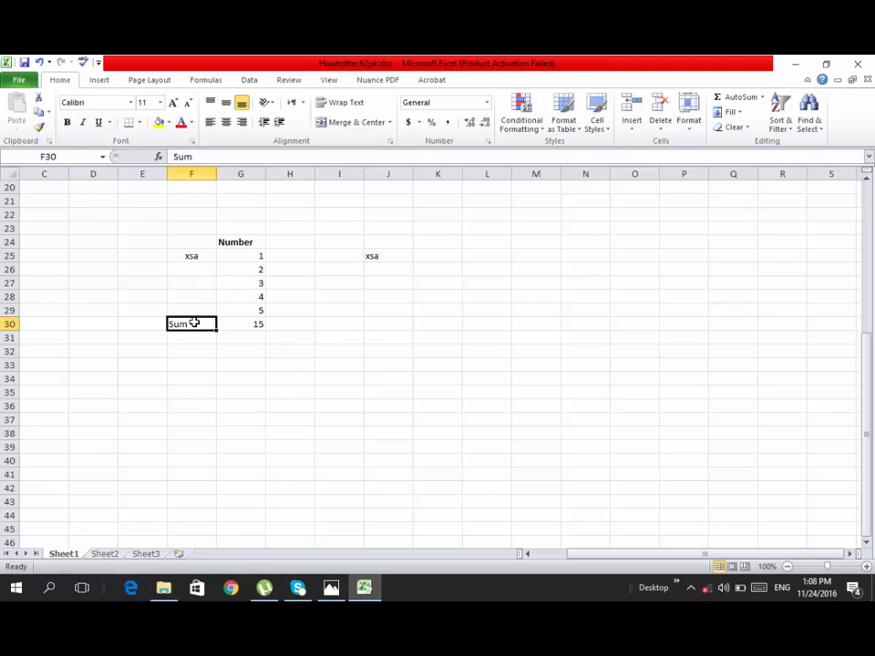
pyautogui.click(68, 123)
pyautogui.click(239, 364)
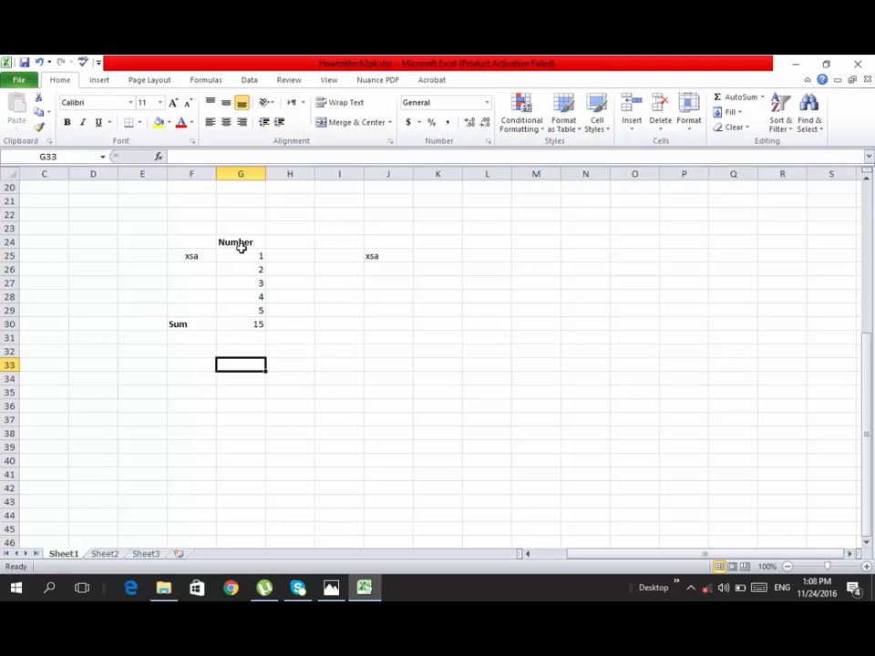
# Step: Apply All Borders to the numbers and their total in cells G25 through G30
pyautogui.moveTo(241, 250); pyautogui.dragTo(246, 321)
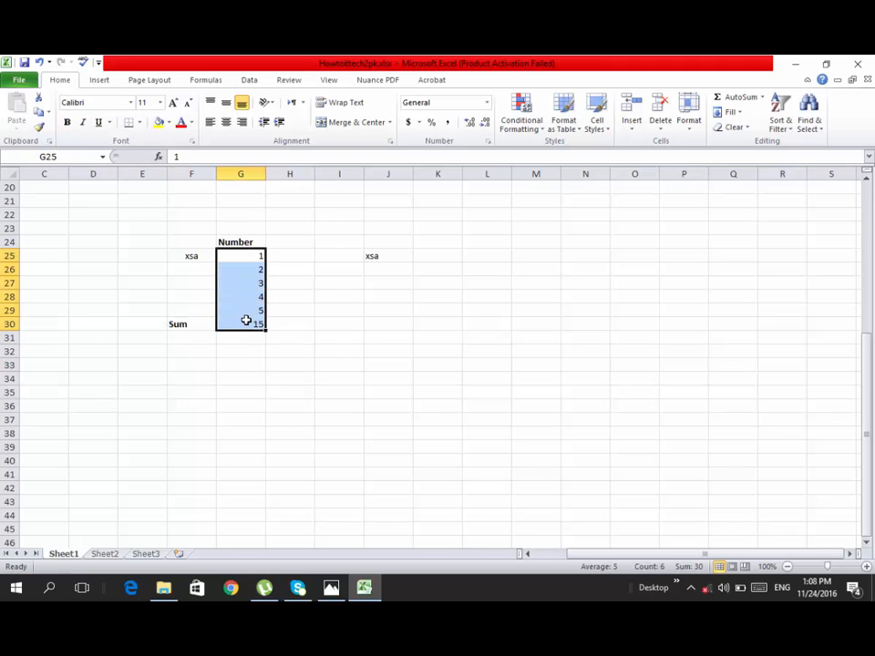
pyautogui.click(138, 122)
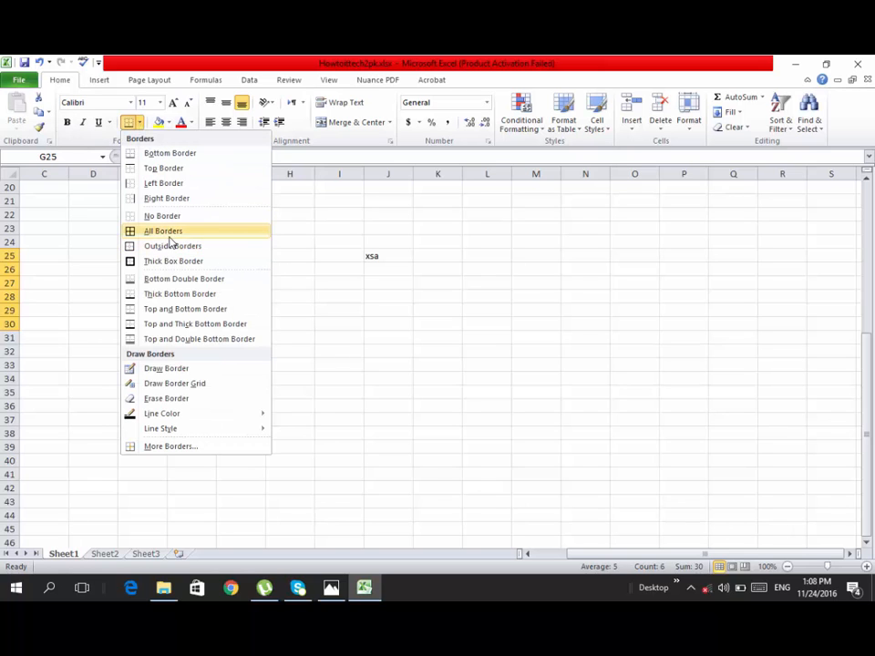
pyautogui.click(168, 234)
pyautogui.click(256, 382)
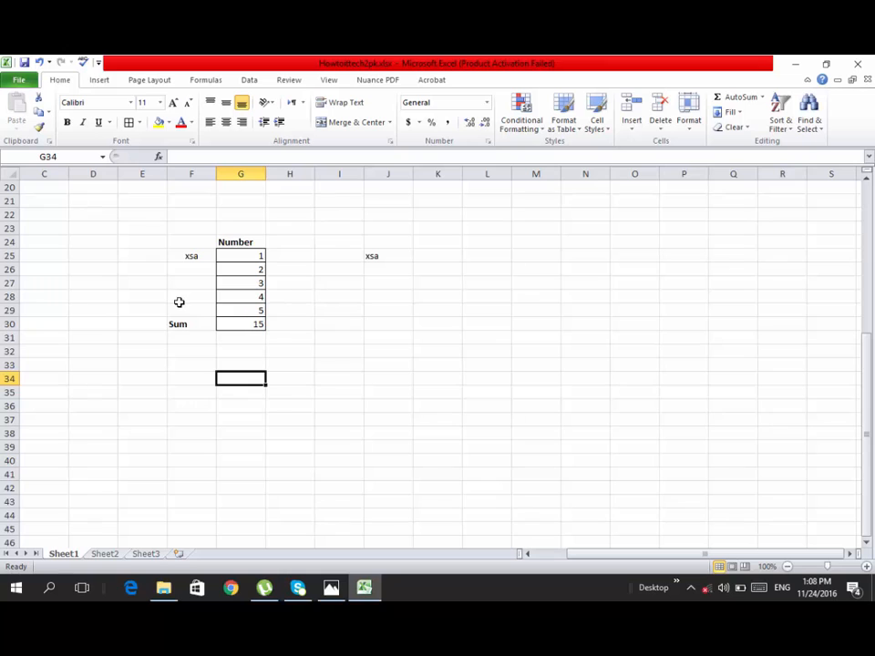
pyautogui.click(193, 368)
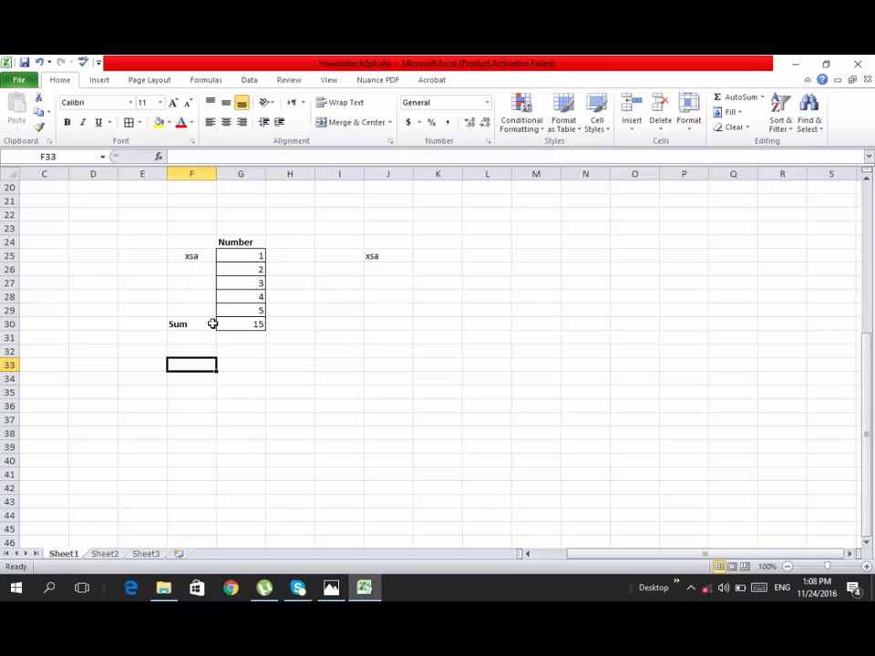
# Step: Fill the Number heading in G24 and the Sum label in F30 with the light tan theme color
pyautogui.click(195, 325)
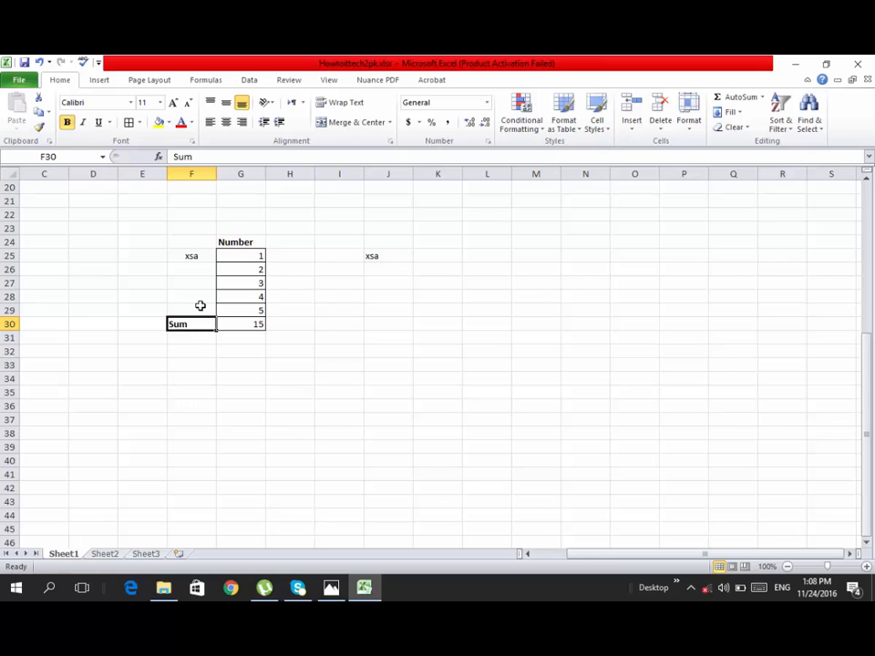
pyautogui.click(236, 241)
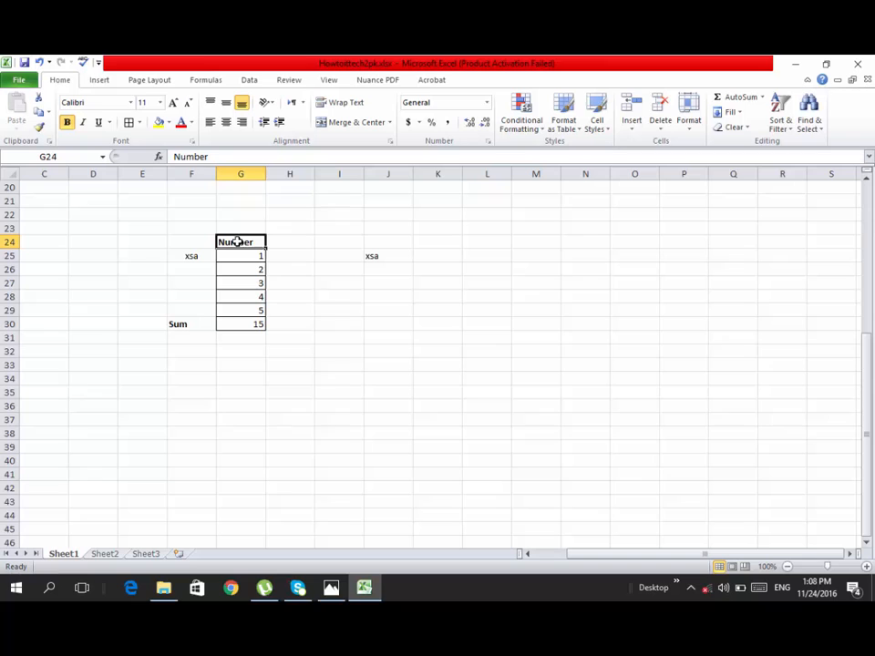
pyautogui.click(169, 122)
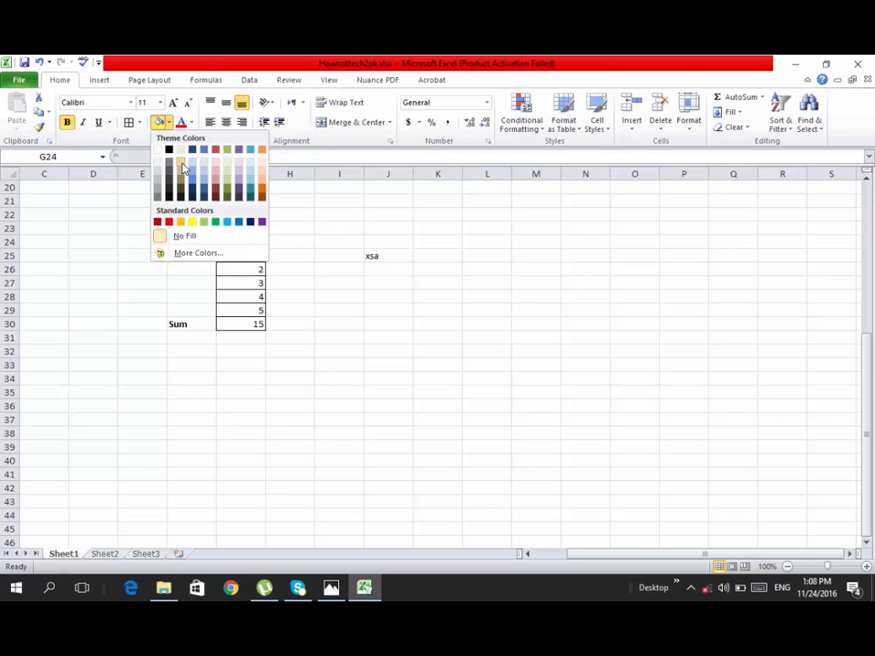
pyautogui.click(182, 167)
pyautogui.click(223, 362)
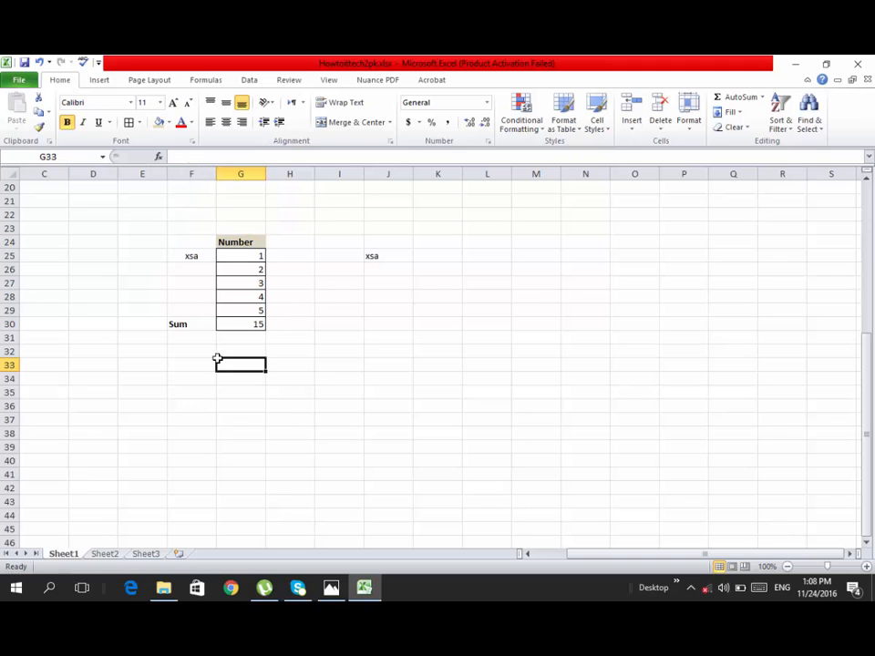
pyautogui.click(194, 325)
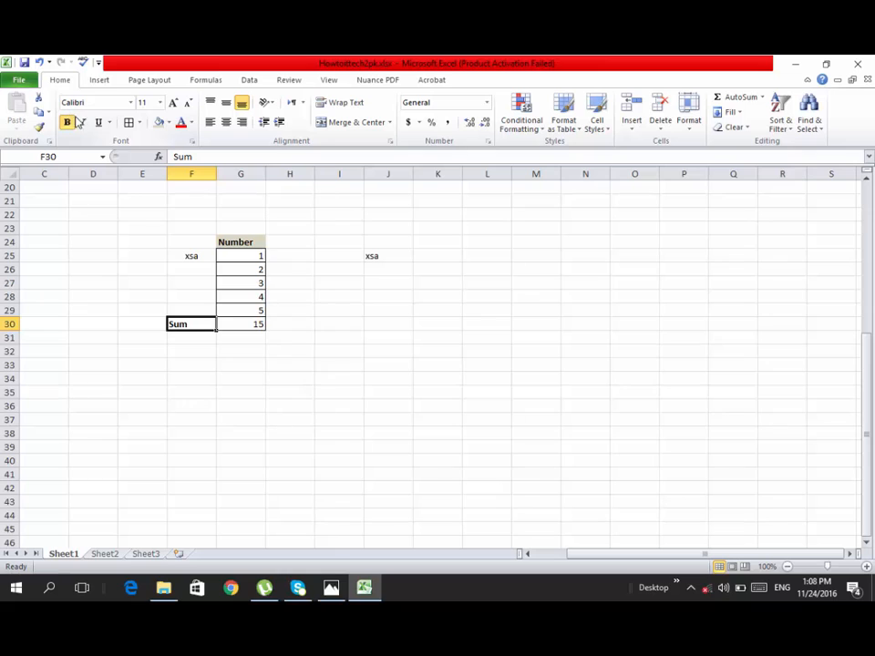
pyautogui.click(158, 125)
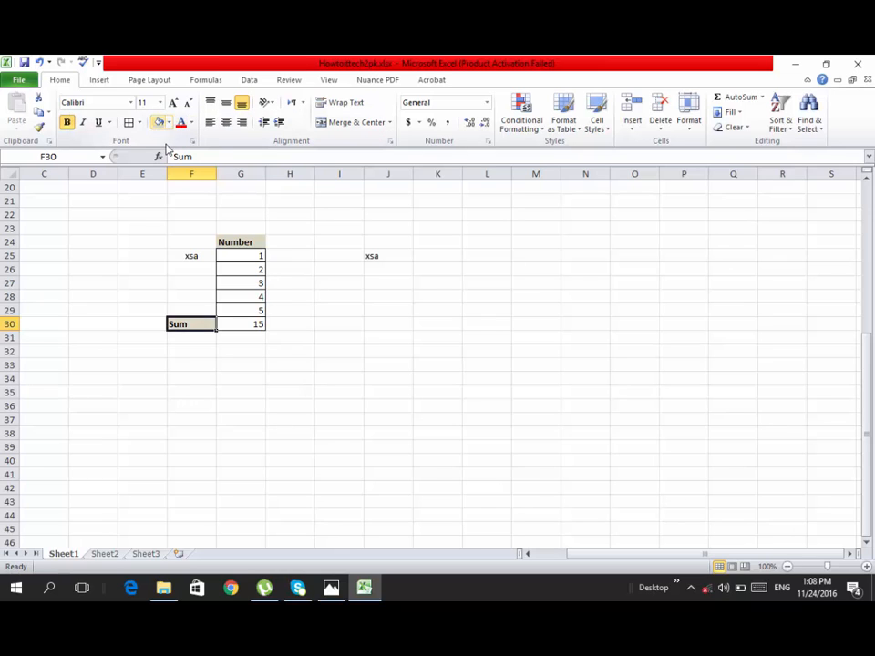
pyautogui.click(233, 410)
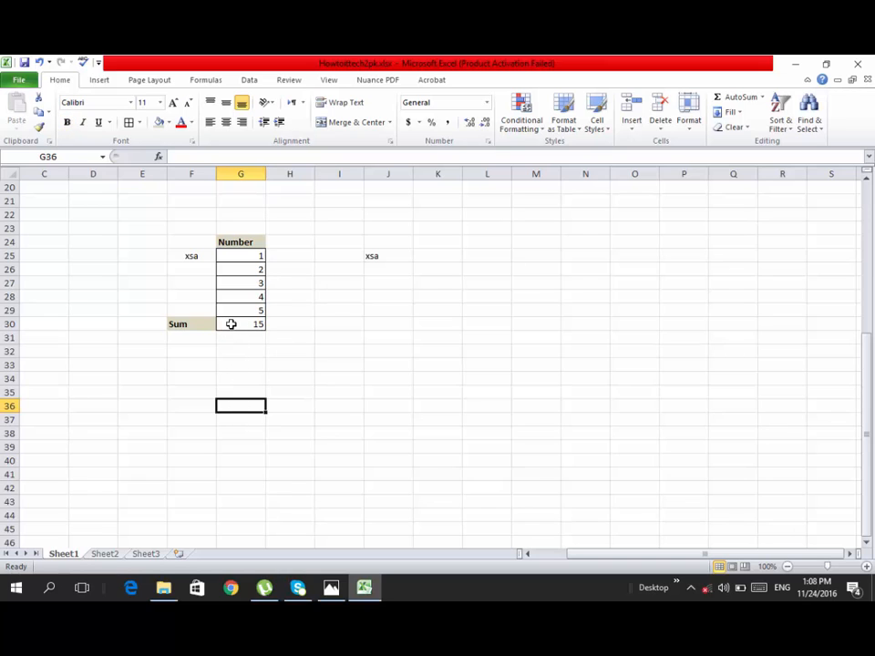
pyautogui.click(241, 379)
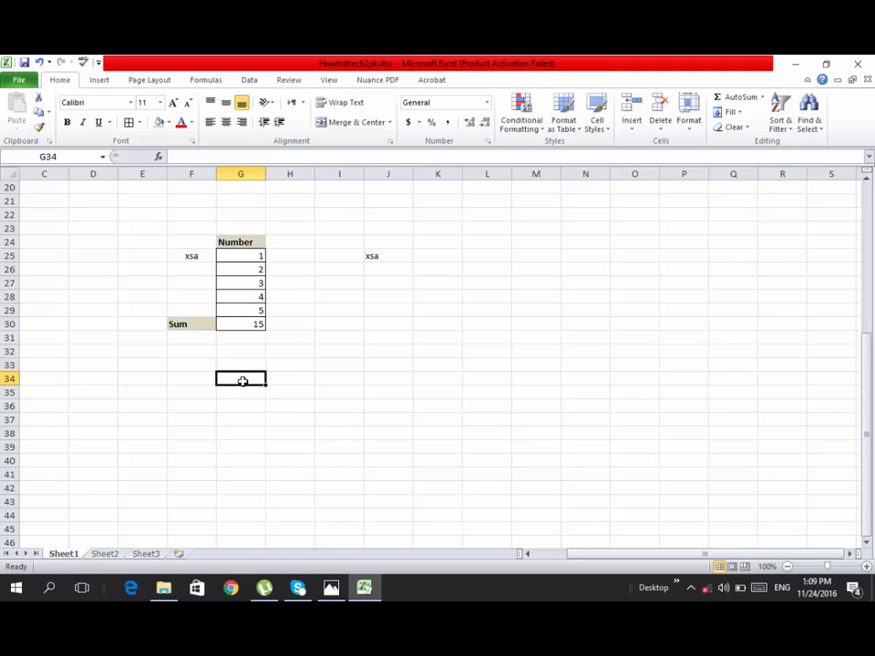
# Step: Examine the contents and cell address of the Number heading and check the list of defined names
pyautogui.doubleClick(239, 241)
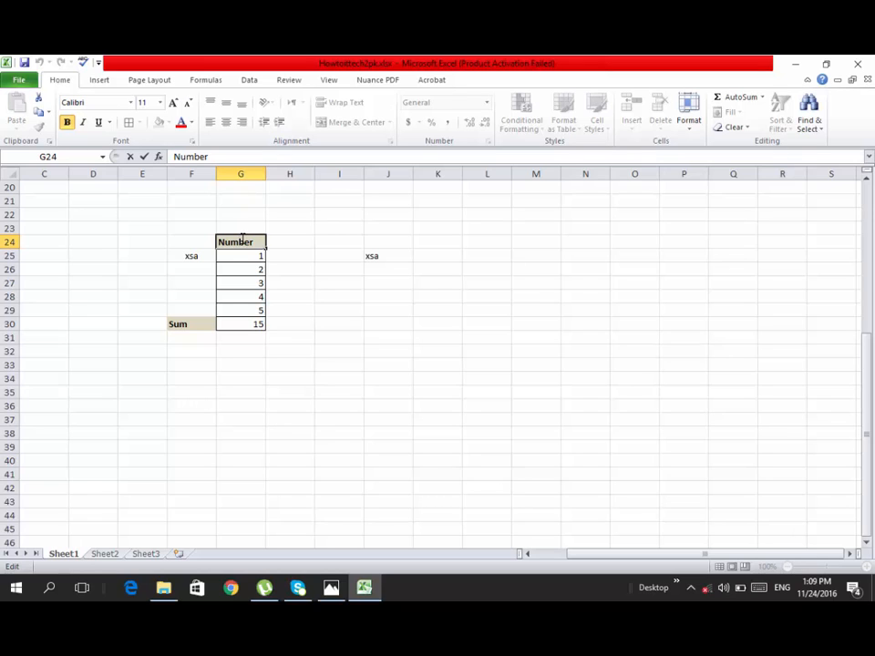
pyautogui.click(242, 281)
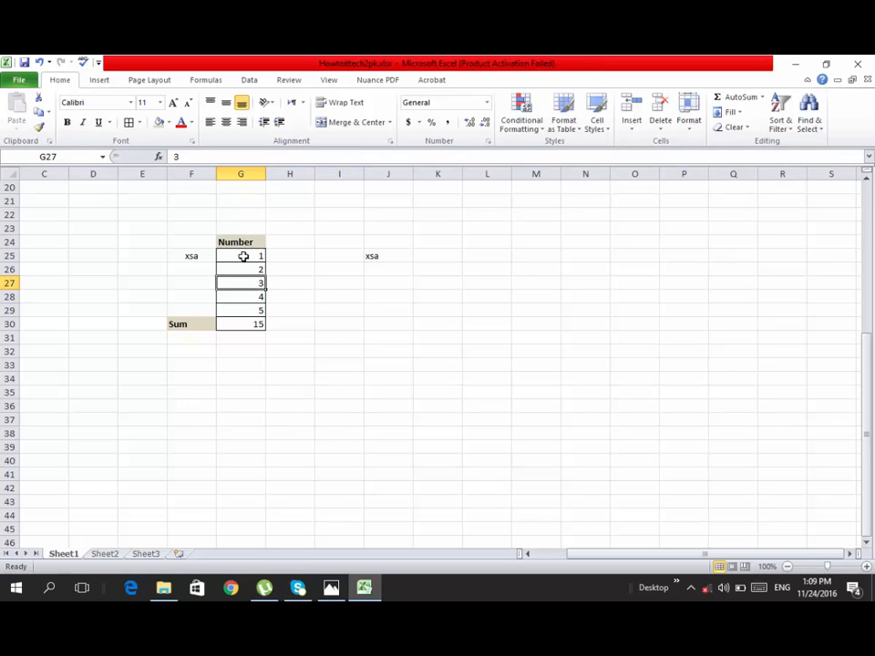
pyautogui.click(244, 240)
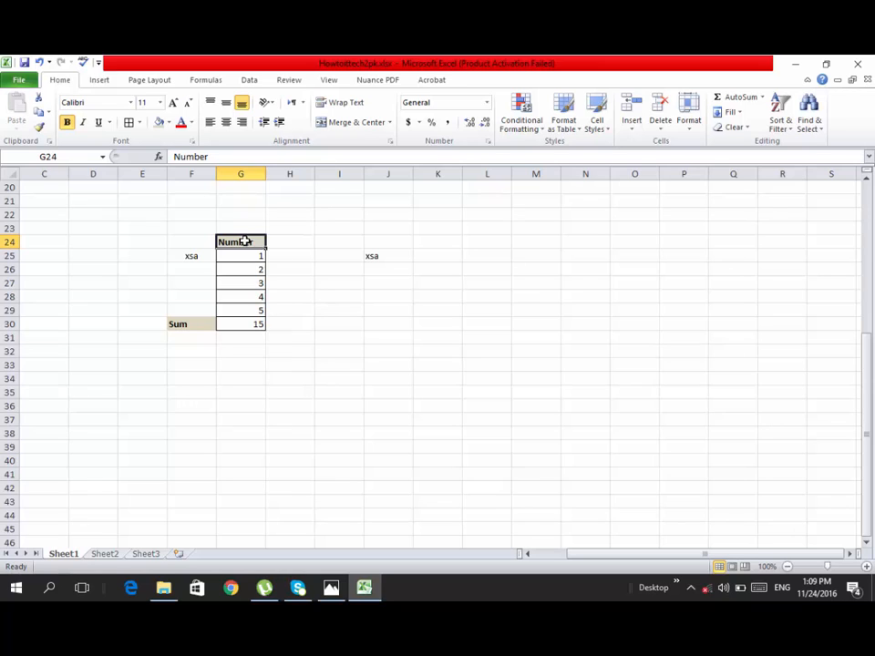
pyautogui.click(244, 241)
pyautogui.click(104, 157)
pyautogui.click(103, 157)
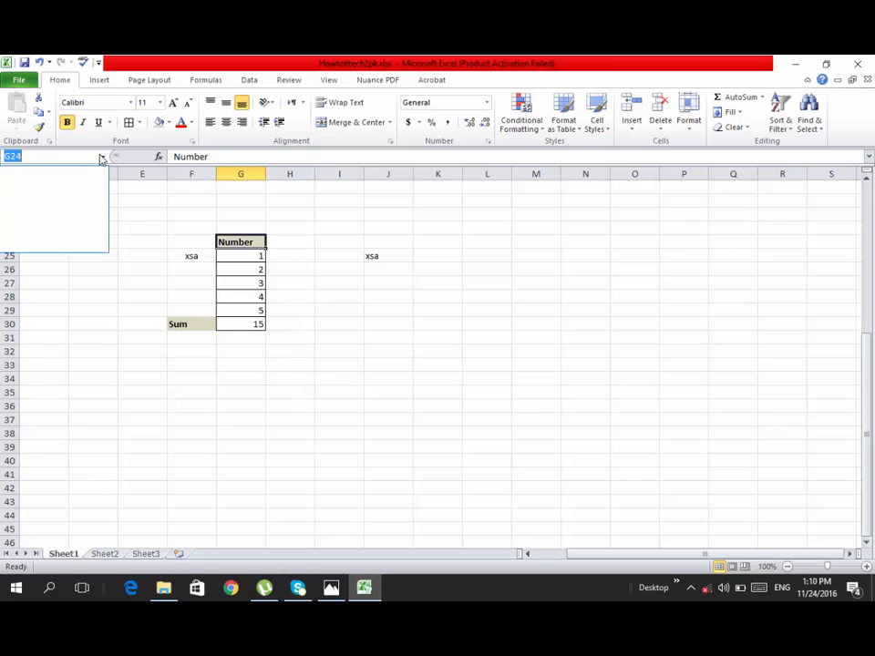
pyautogui.click(79, 271)
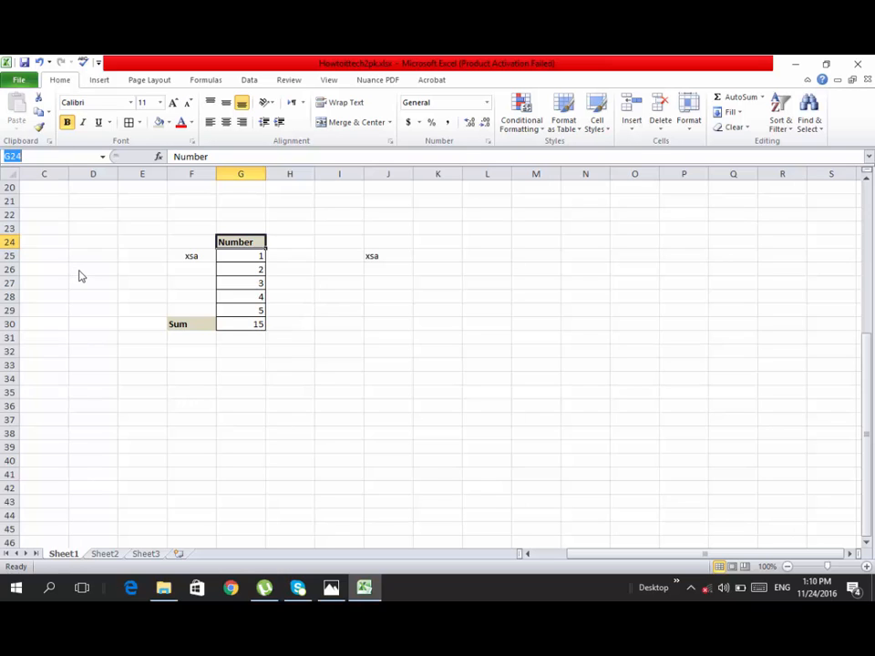
pyautogui.doubleClick(176, 349)
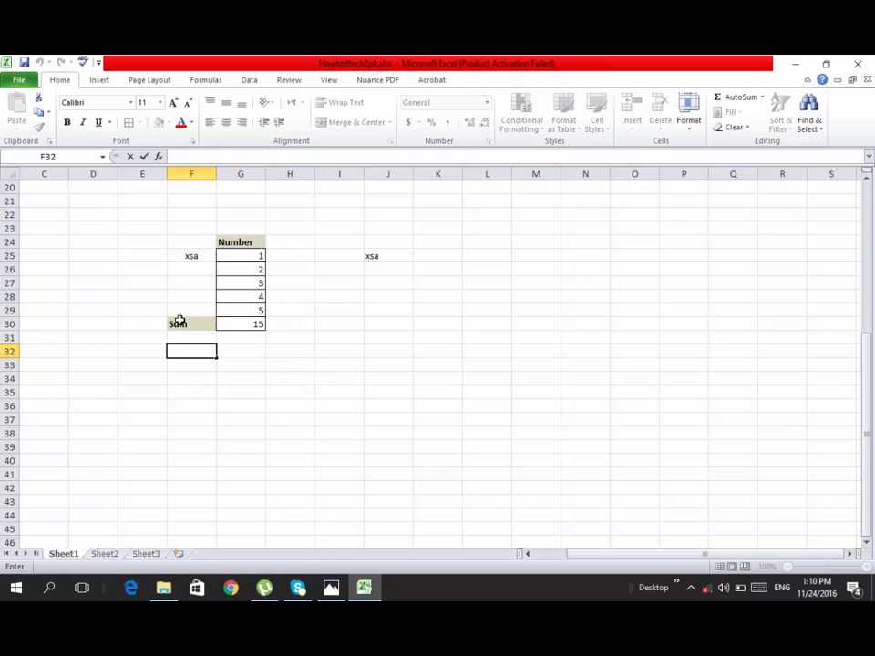
# Step: Go to cell F25 by its address and examine the formula in J25 that refers to it
pyautogui.click(178, 322)
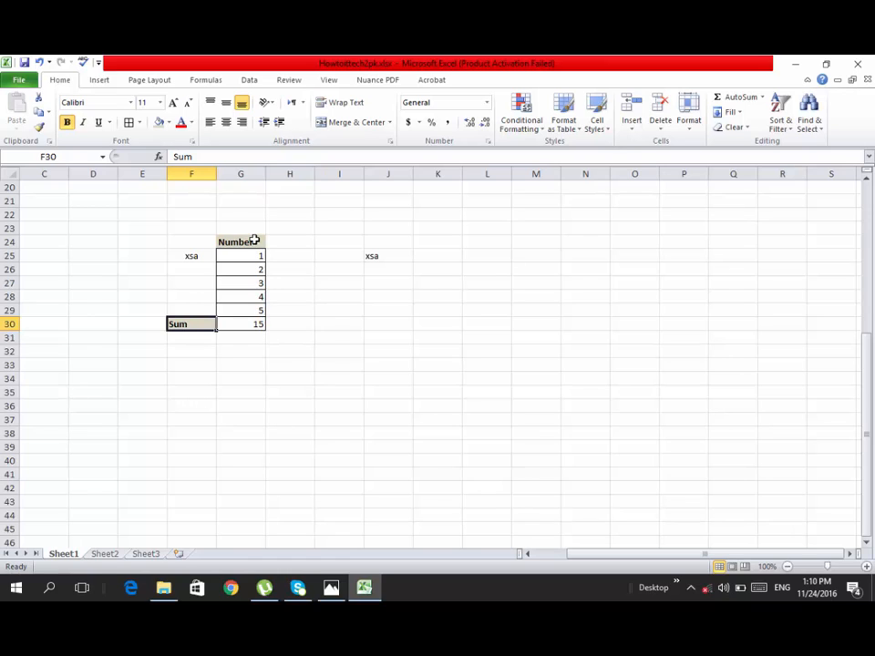
pyautogui.click(59, 156)
pyautogui.click(61, 156)
pyautogui.write('25')
pyautogui.press('Return')
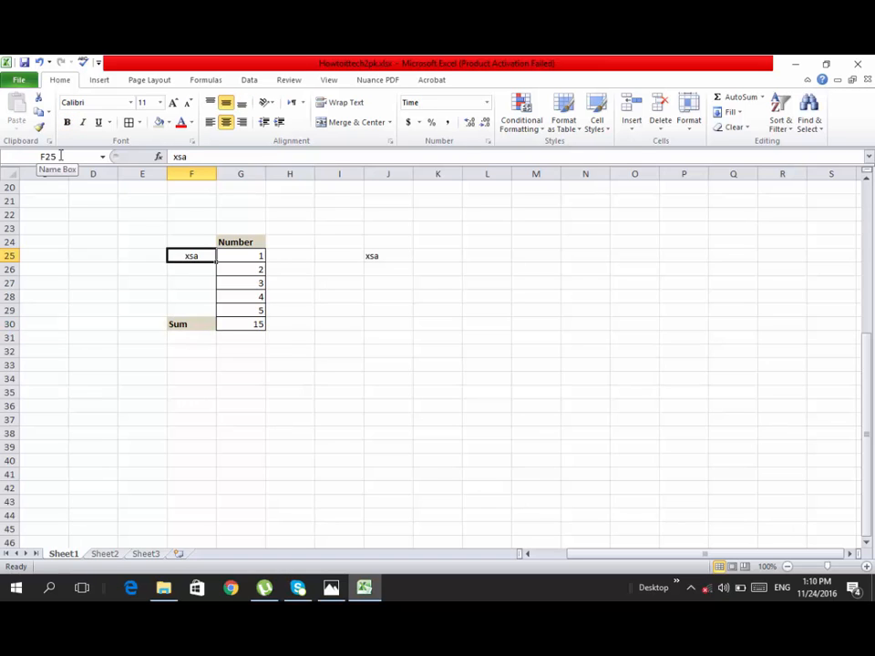
pyautogui.doubleClick(371, 256)
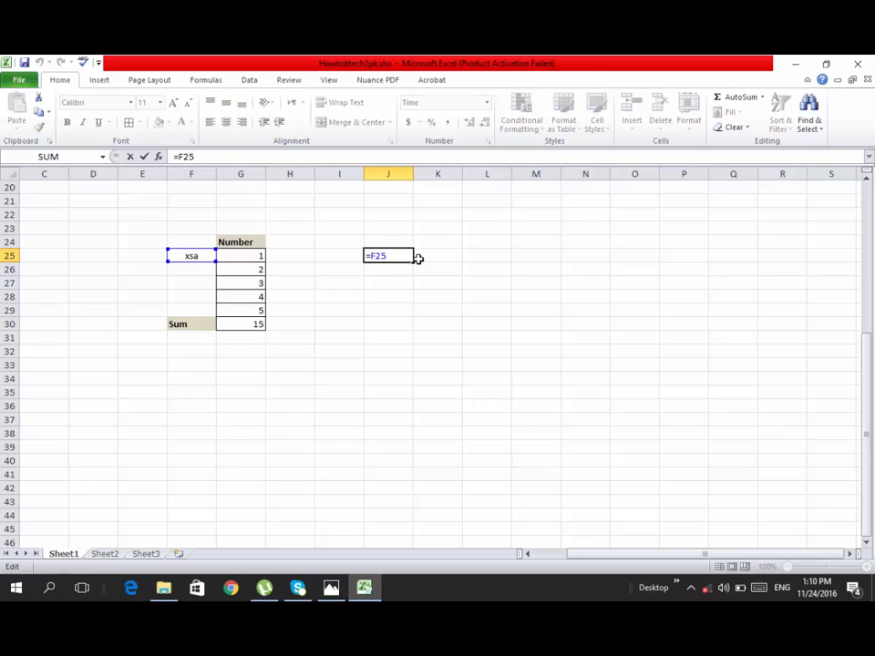
pyautogui.press('Return')
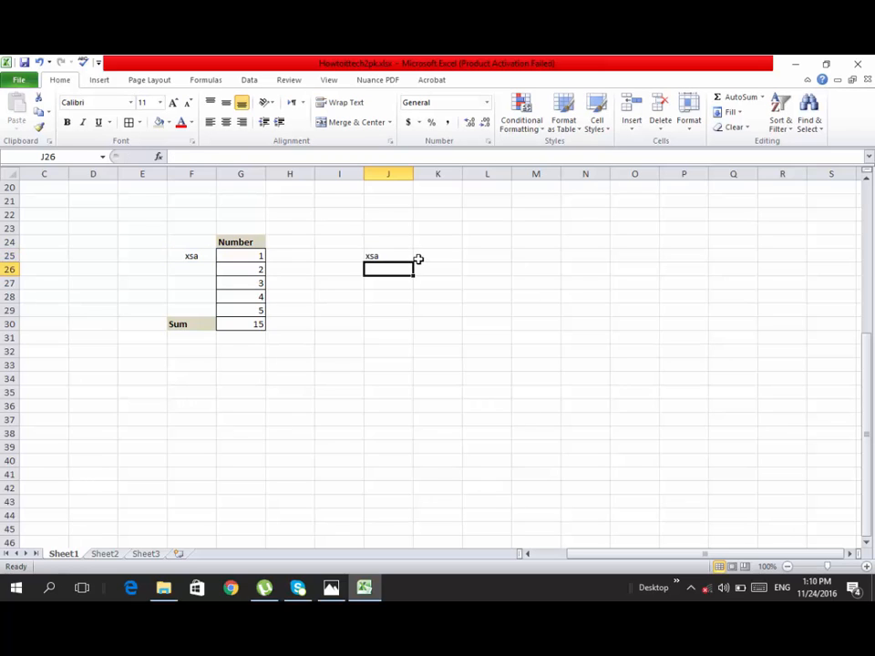
# Step: Check the addresses of the Sum label and Number heading, and go to cell G24 by its address
pyautogui.click(196, 324)
pyautogui.click(238, 243)
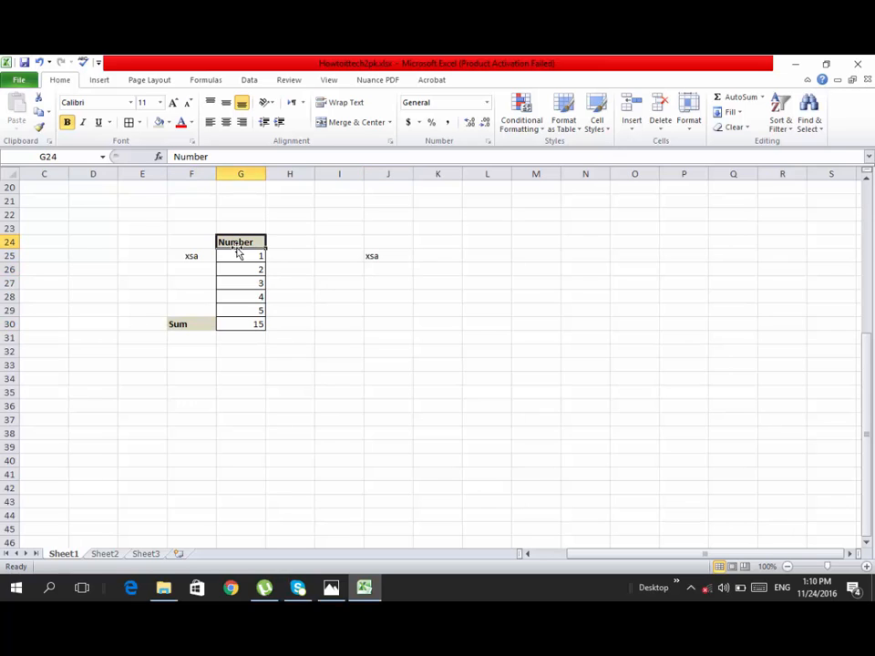
pyautogui.click(195, 323)
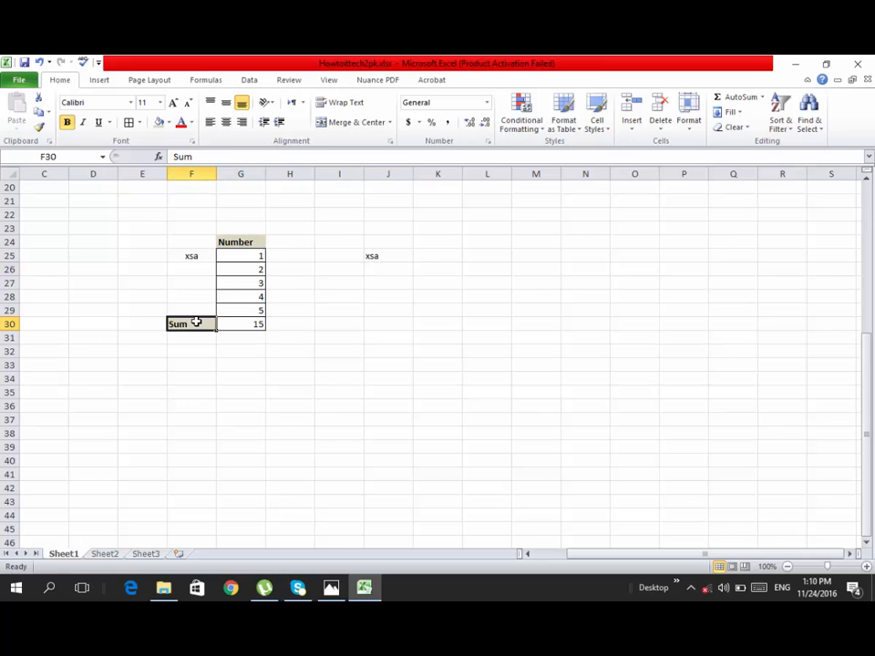
pyautogui.click(65, 157)
pyautogui.write('g24')
pyautogui.press('Return')
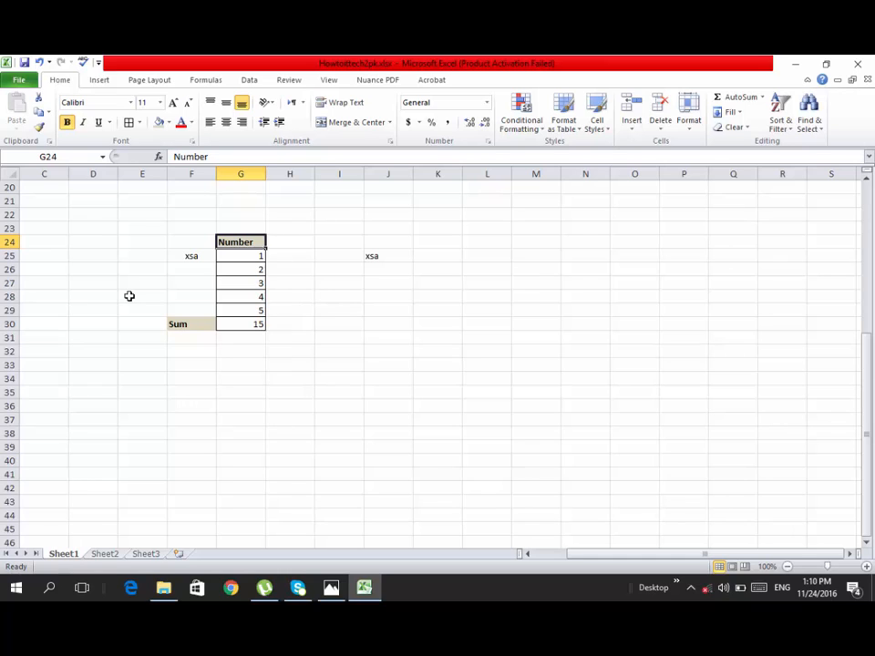
# Step: Examine the address of cell A1 at the start of the sheet and return to the number table
pyautogui.press('ctrl')
pyautogui.moveTo(634, 559); pyautogui.dragTo(606, 558)
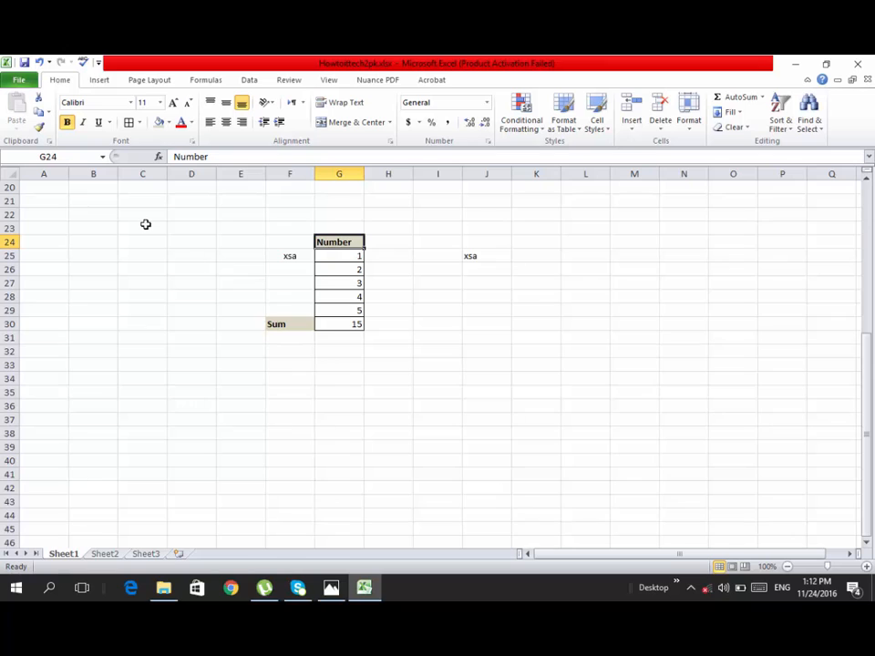
pyautogui.click(54, 188)
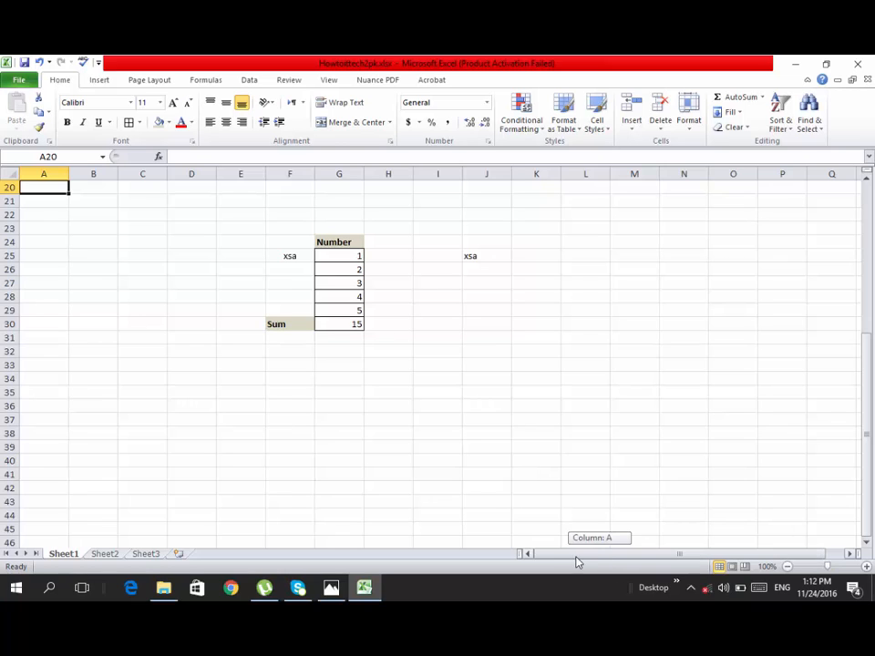
pyautogui.scroll(6, 142, 361)
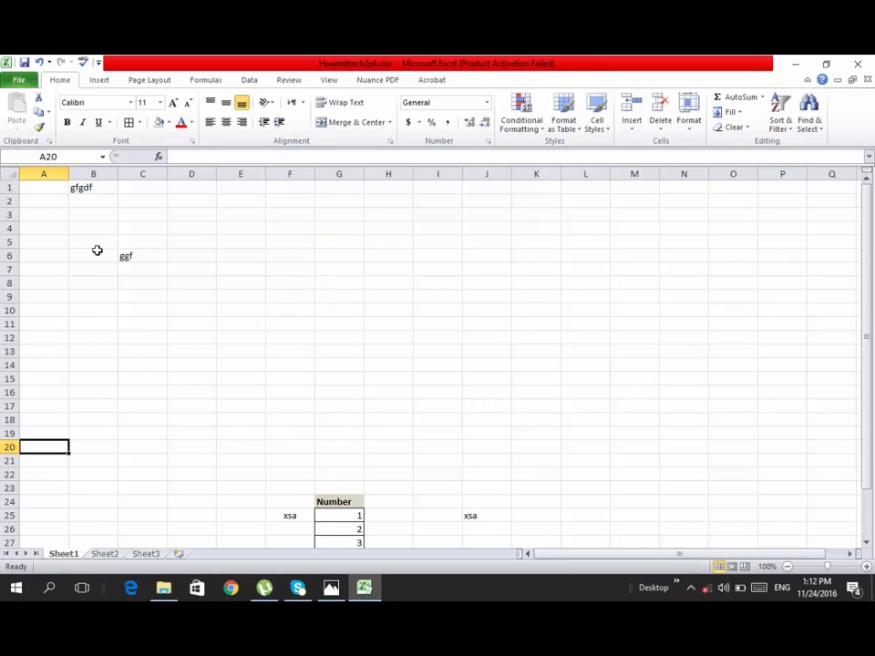
pyautogui.click(48, 187)
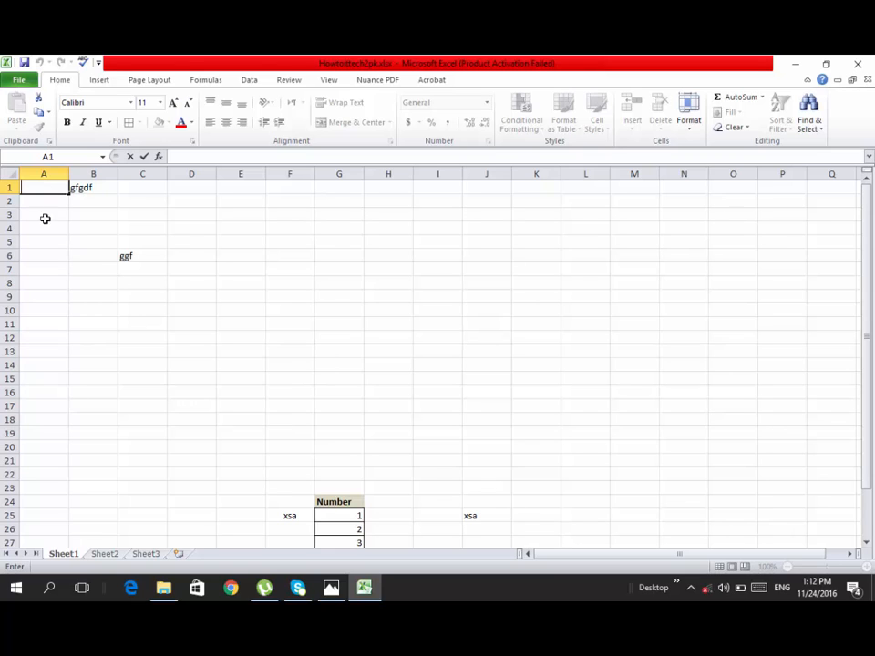
pyautogui.click(43, 228)
pyautogui.click(43, 187)
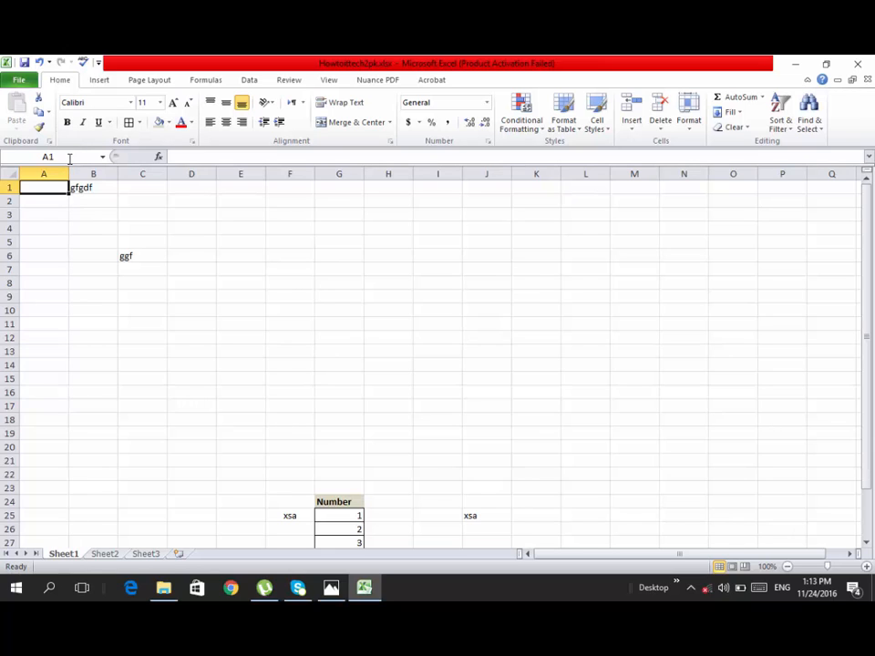
pyautogui.click(69, 157)
pyautogui.click(78, 156)
pyautogui.scroll(-5, 288, 439)
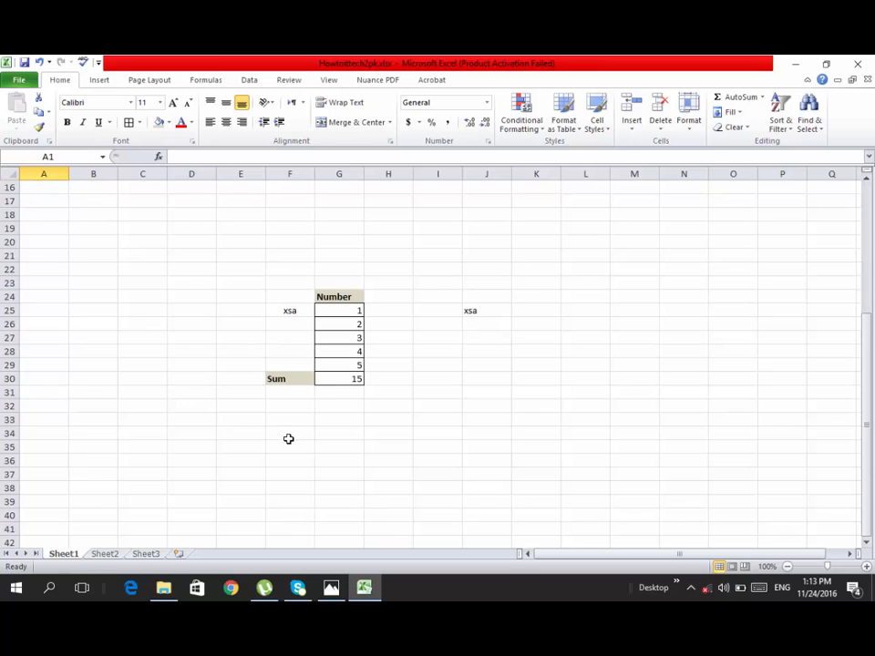
# Step: Check cells G28 and E32 around the number table on Sheet1 and view Sheet2
pyautogui.click(352, 352)
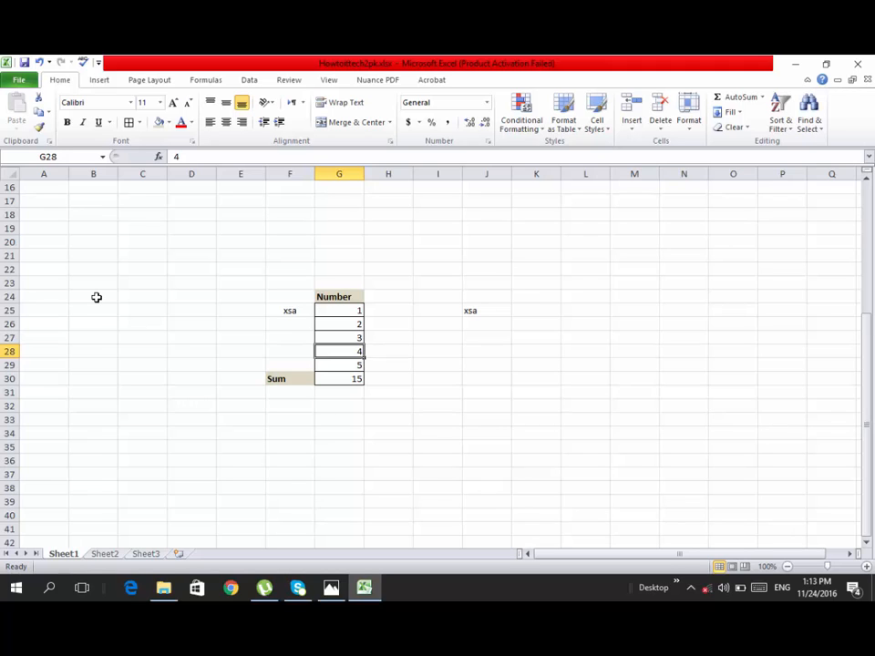
pyautogui.click(229, 410)
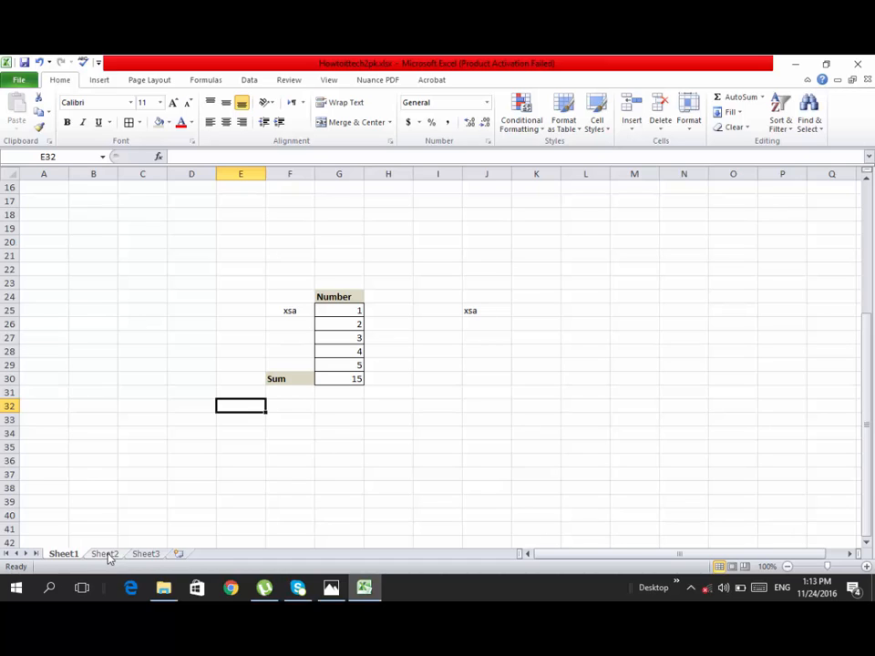
pyautogui.click(108, 555)
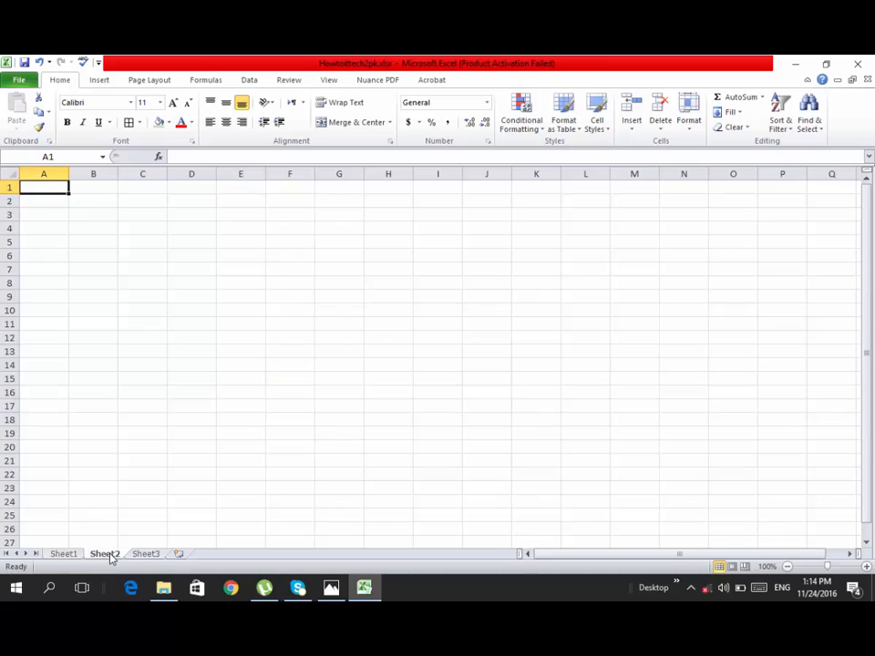
# Step: Return to Sheet1 and enter the sample text gfgdf in cell B1 and ggf in cell C6
pyautogui.click(62, 554)
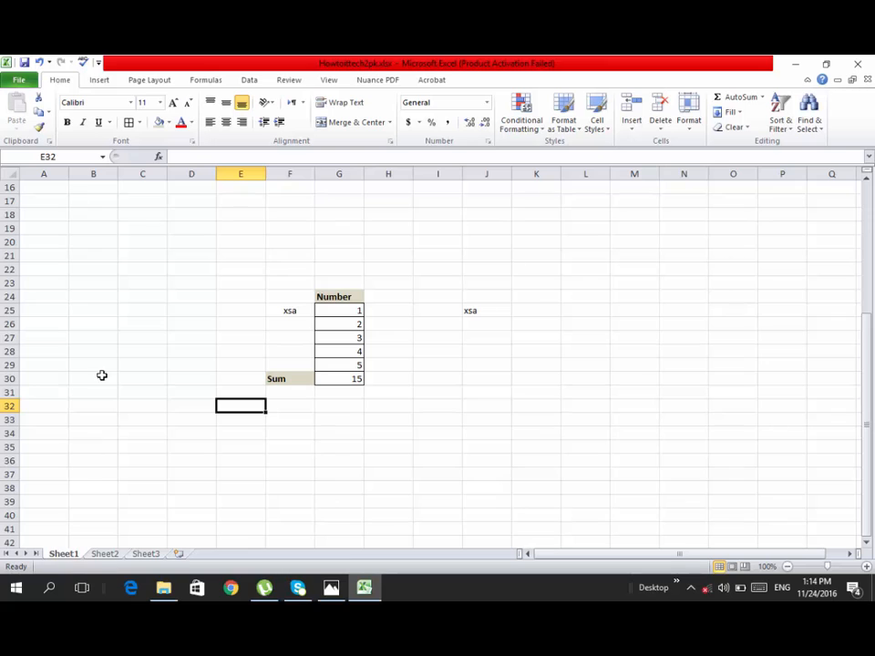
pyautogui.hotkey('ctrl', 'z')
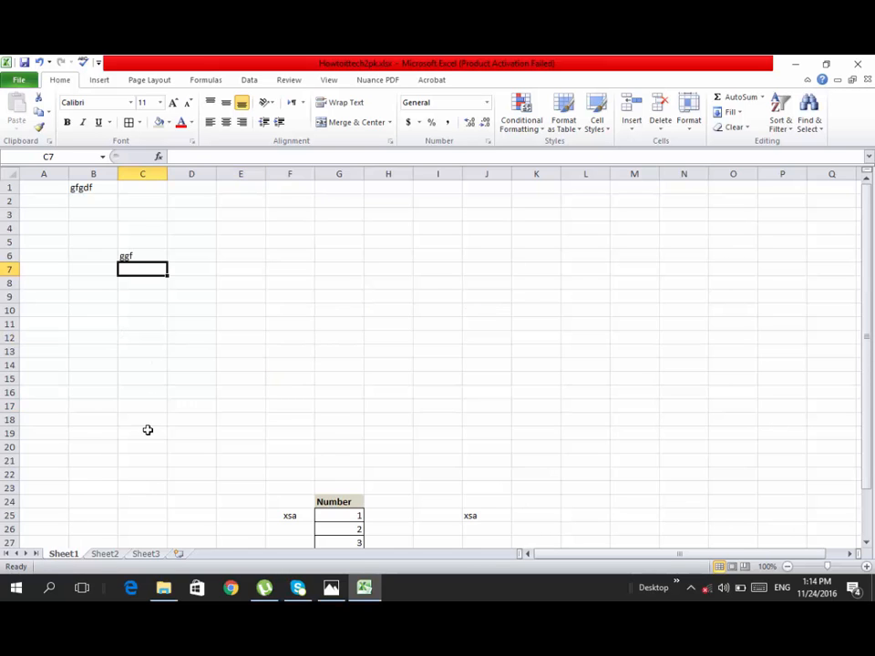
pyautogui.click(157, 310)
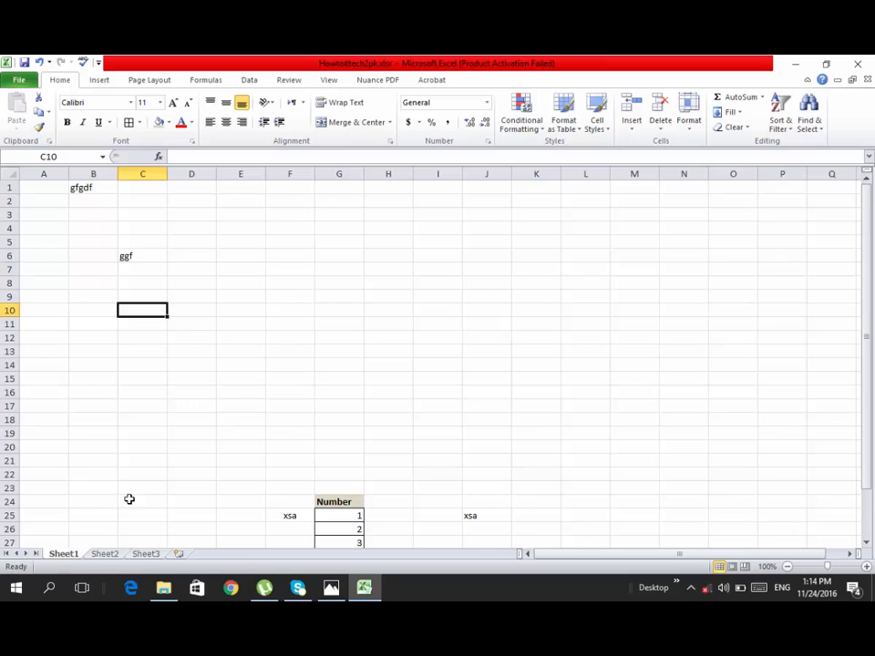
# Step: View Sheet2 and add three new worksheets after Sheet3
pyautogui.click(103, 554)
pyautogui.click(162, 337)
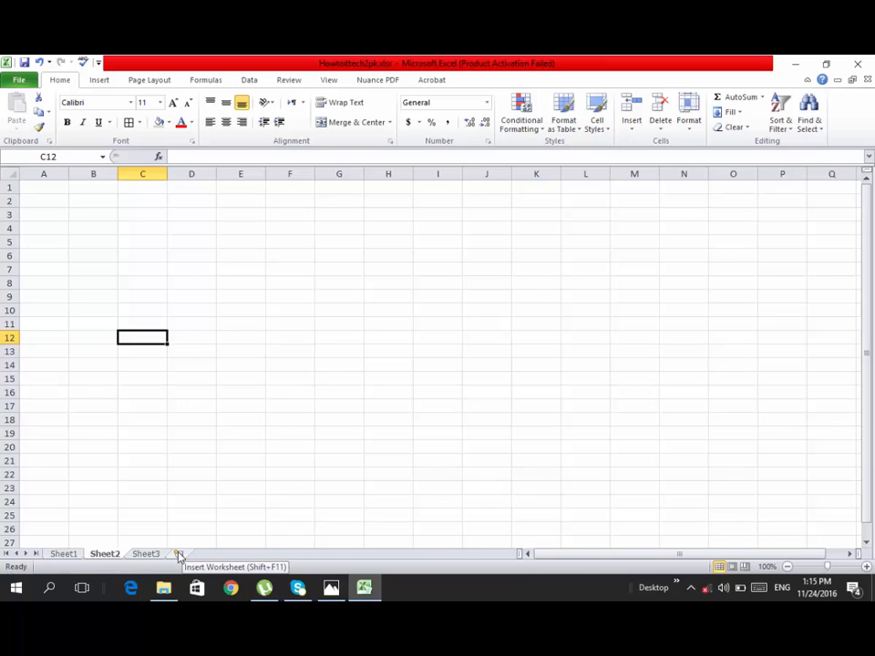
pyautogui.click(180, 556)
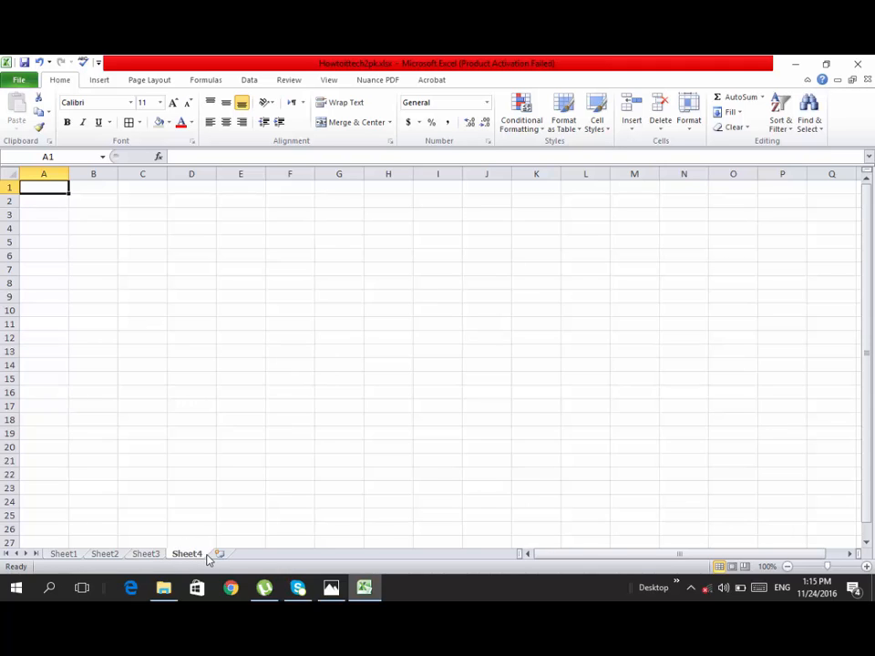
pyautogui.click(218, 554)
pyautogui.doubleClick(260, 556)
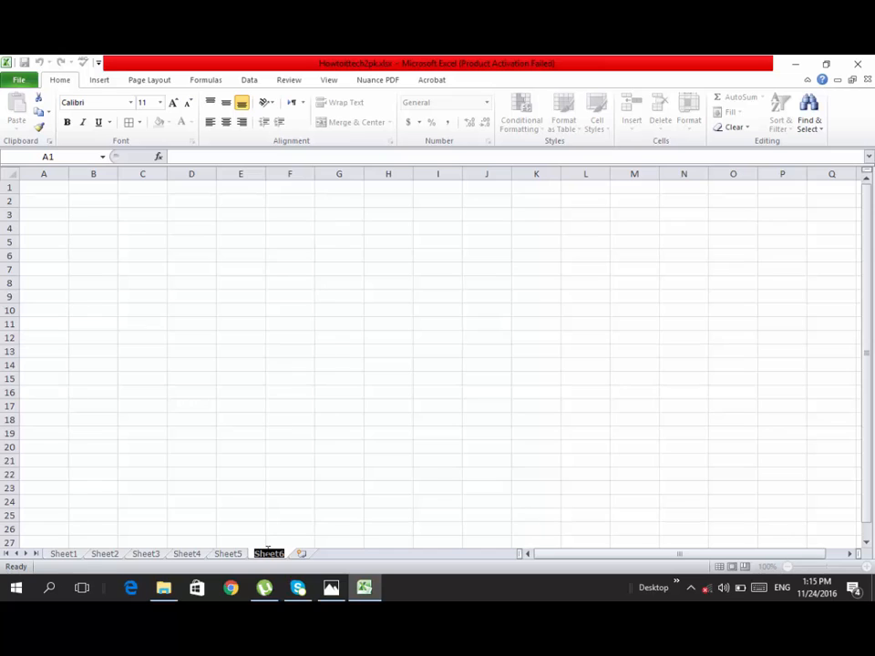
# Step: Rename the worksheet Sheet5 as Howtoittech2pk
pyautogui.rightClick(233, 554)
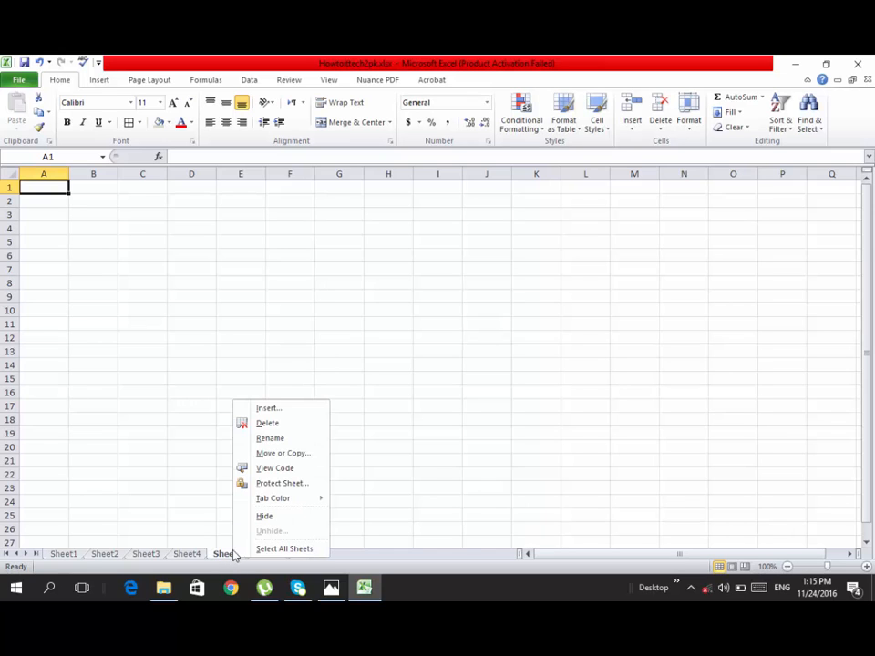
pyautogui.click(276, 434)
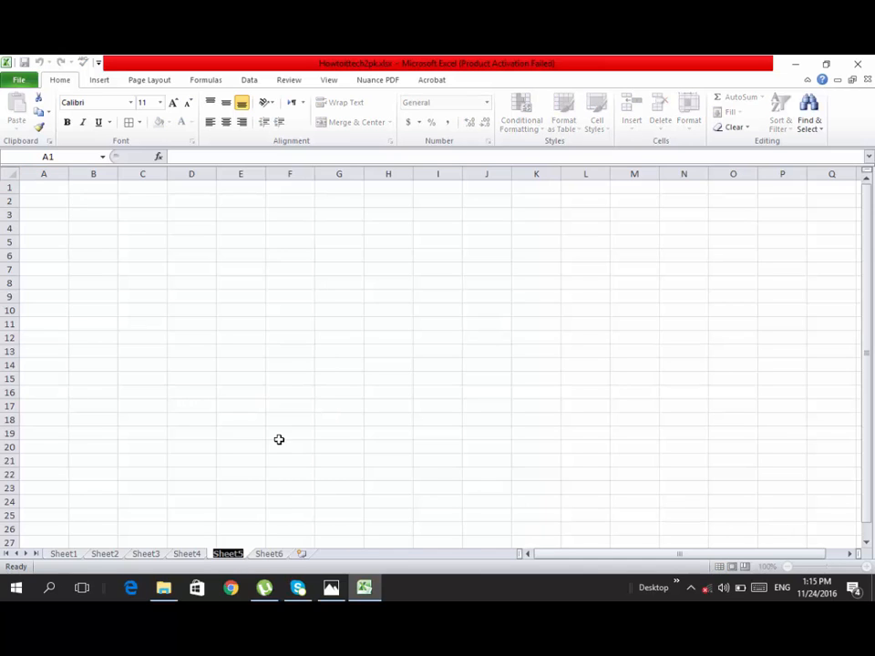
pyautogui.write('Ho')
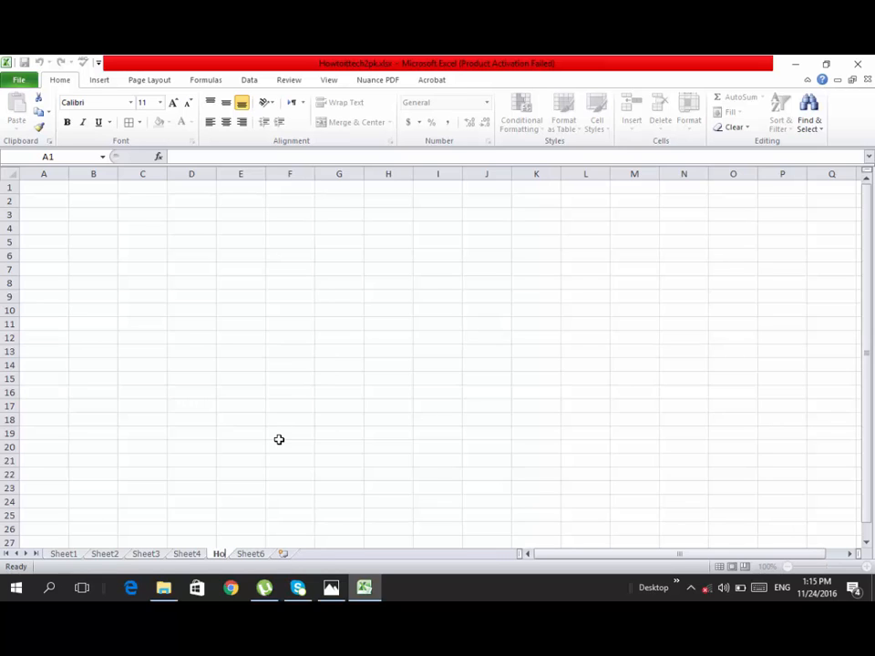
pyautogui.write('wtoittech')
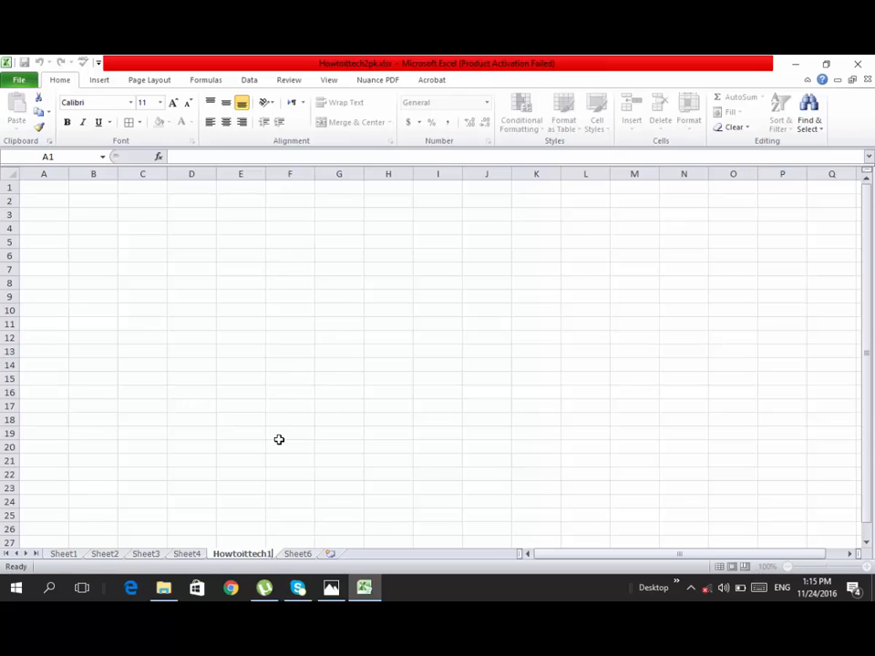
pyautogui.press('Return')
pyautogui.write('2pk')
pyautogui.press('Return')
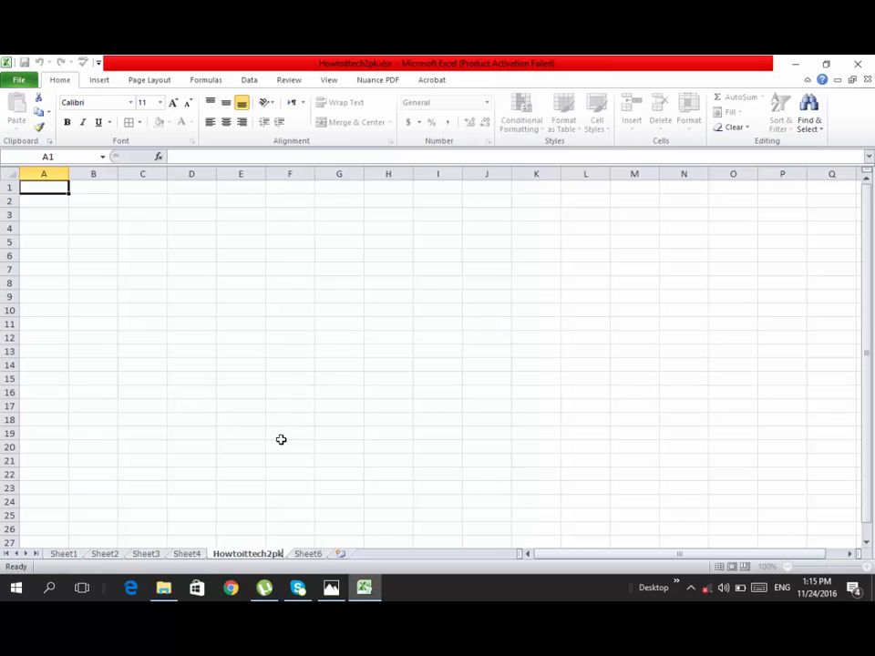
pyautogui.click(279, 439)
# Step: Rename the worksheet Sheet1 as 6th Result
pyautogui.click(73, 554)
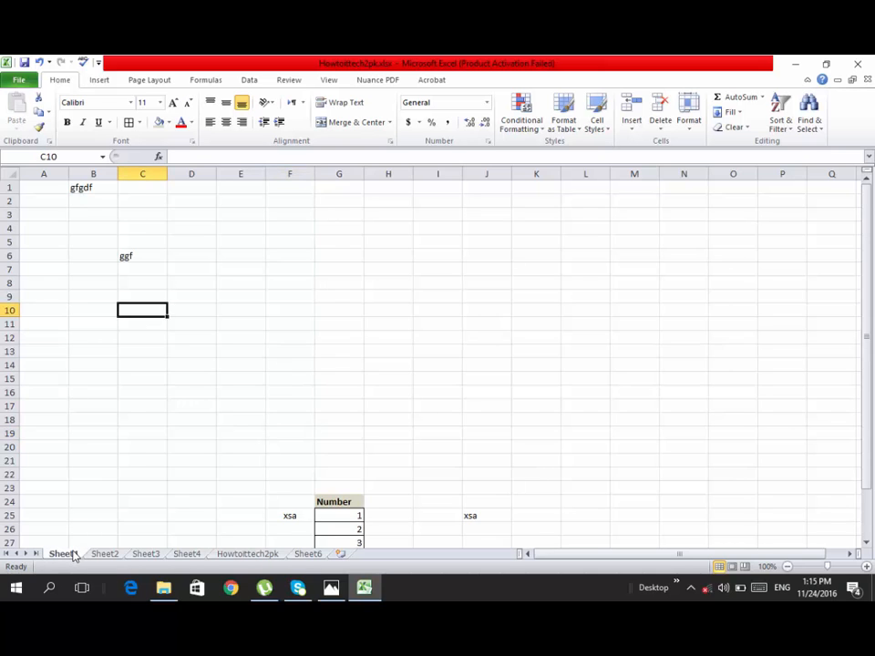
pyautogui.rightClick(73, 554)
pyautogui.click(125, 433)
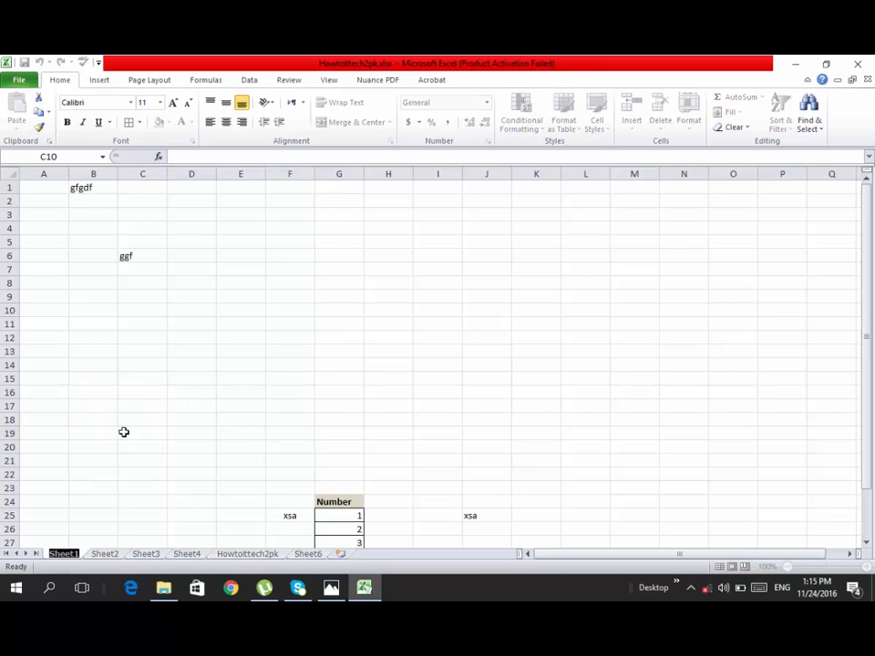
pyautogui.write('6th')
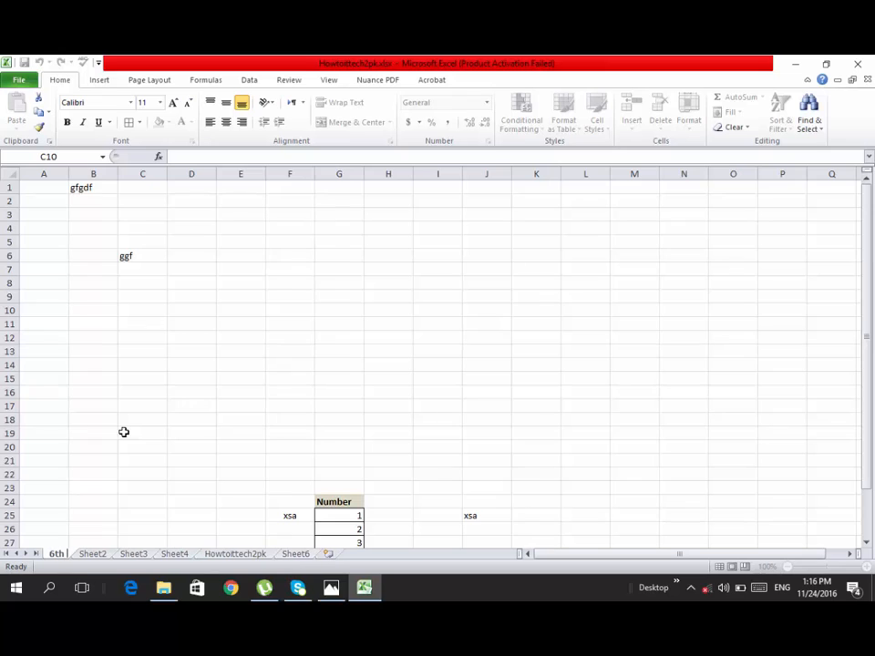
pyautogui.write(' Result')
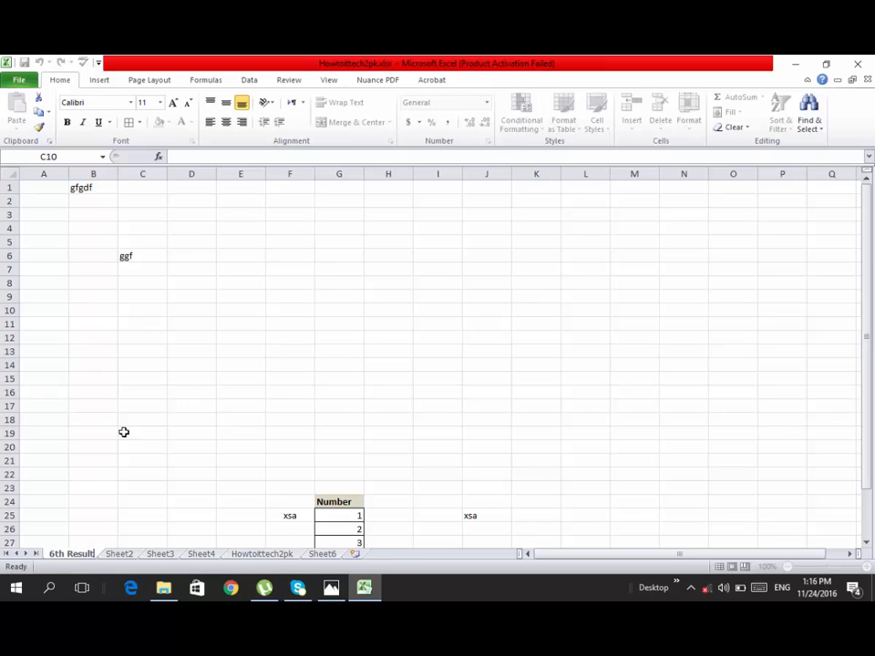
# Step: Rename the worksheet Sheet2 as 7th result
pyautogui.click(125, 555)
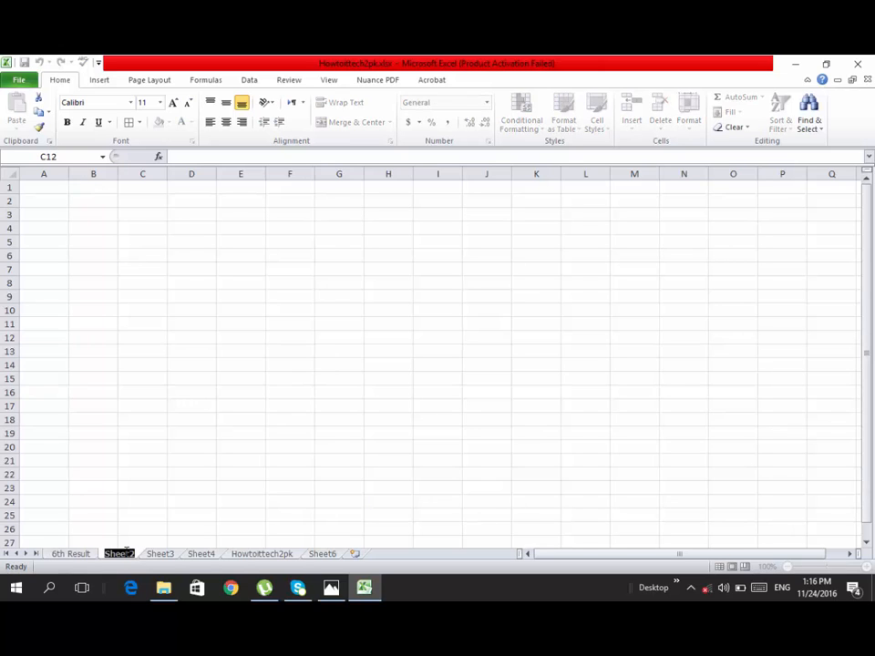
pyautogui.click(117, 514)
pyautogui.rightClick(116, 555)
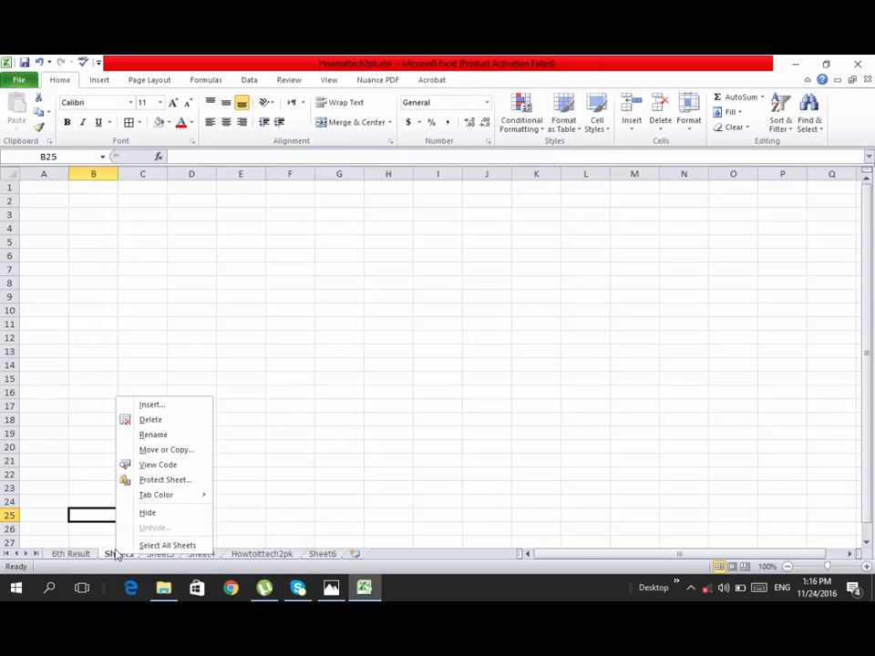
pyautogui.click(141, 435)
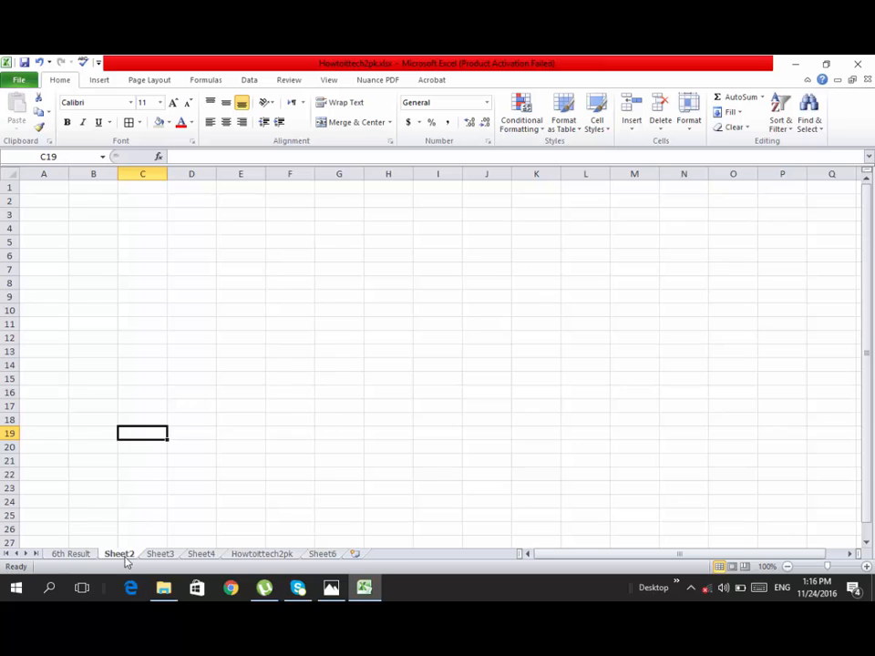
pyautogui.click(82, 556)
pyautogui.rightClick(114, 556)
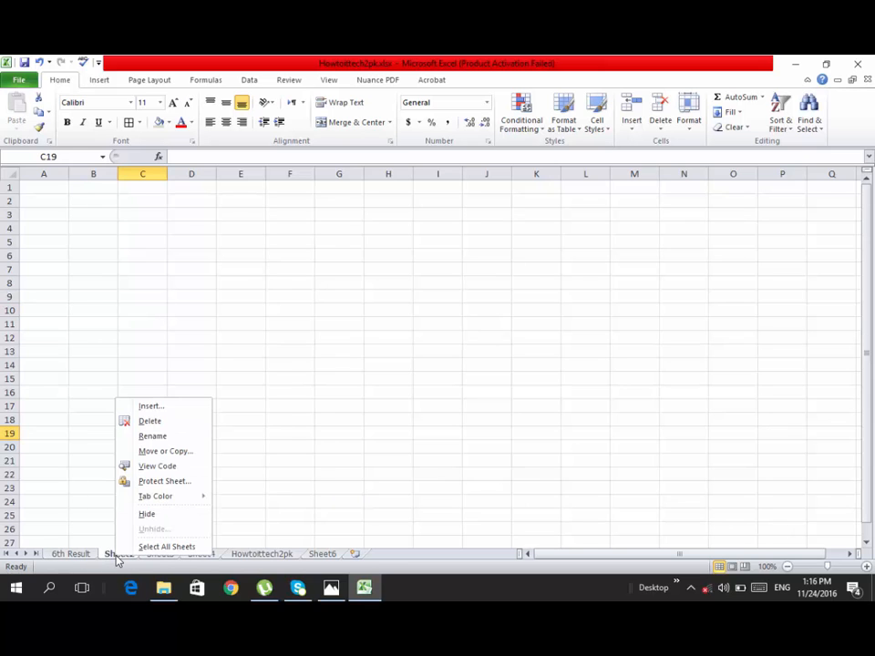
pyautogui.click(160, 438)
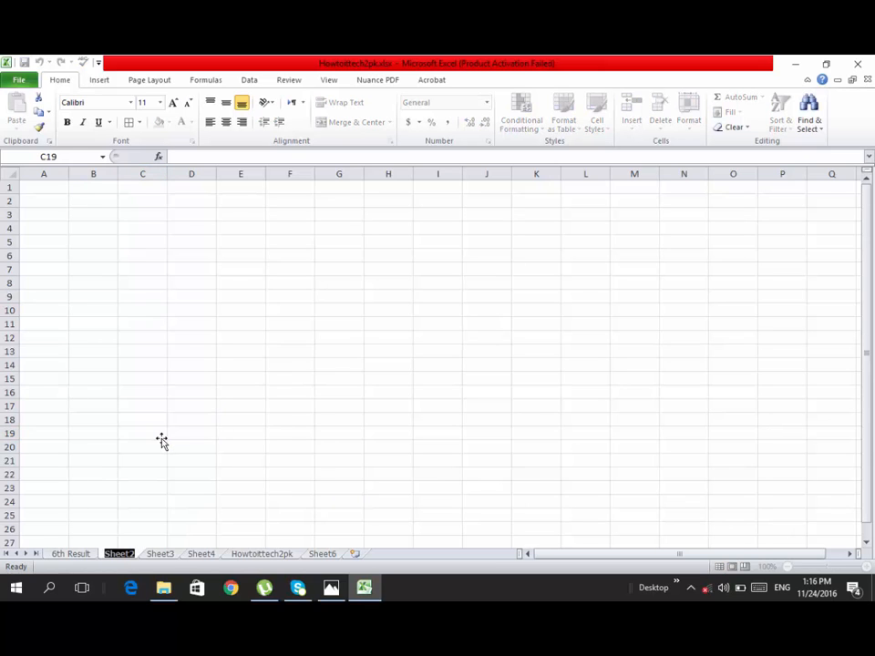
pyautogui.write('7th')
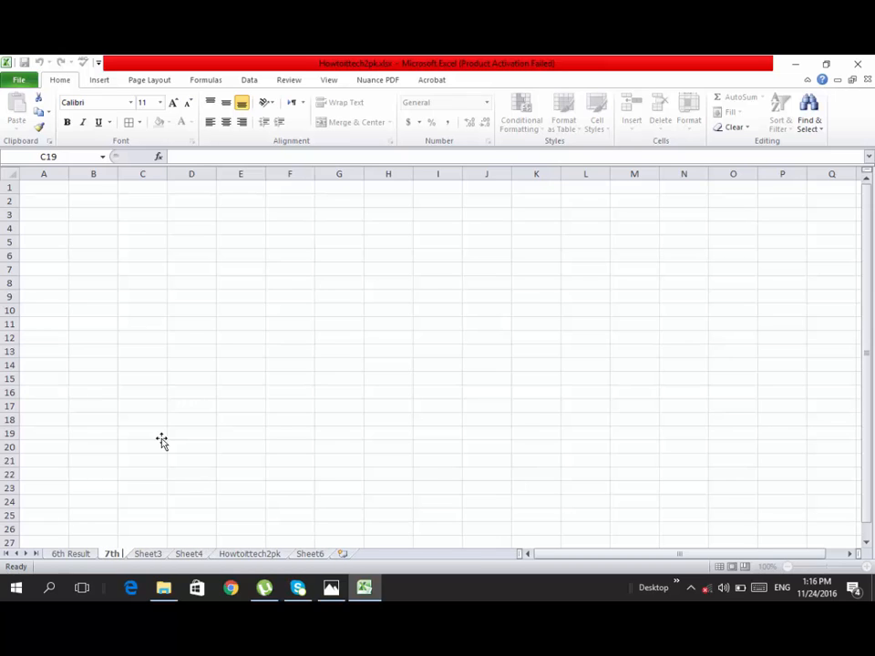
pyautogui.write(' result')
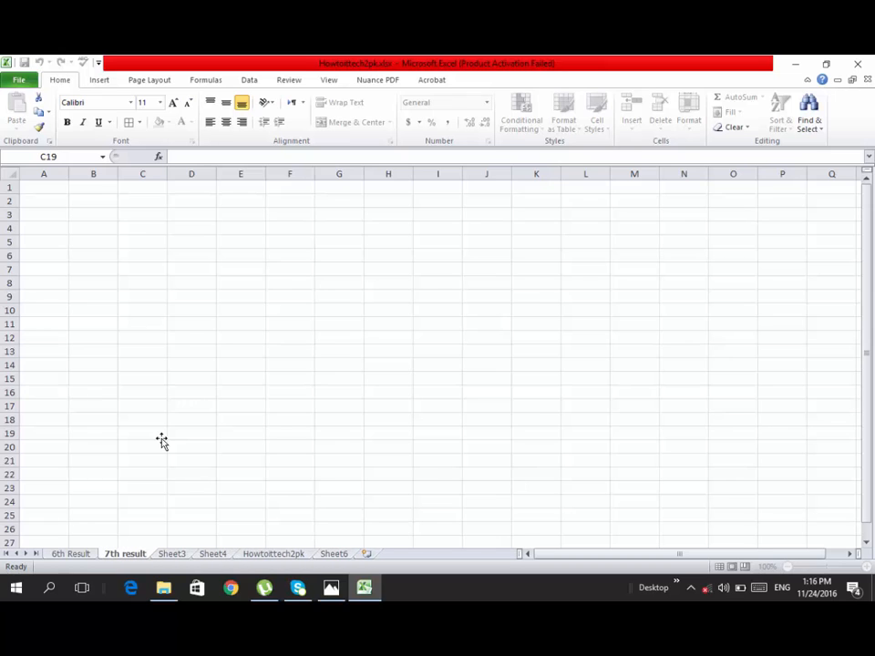
# Step: Rename the worksheet Sheet3 as 8th Result
pyautogui.doubleClick(174, 553)
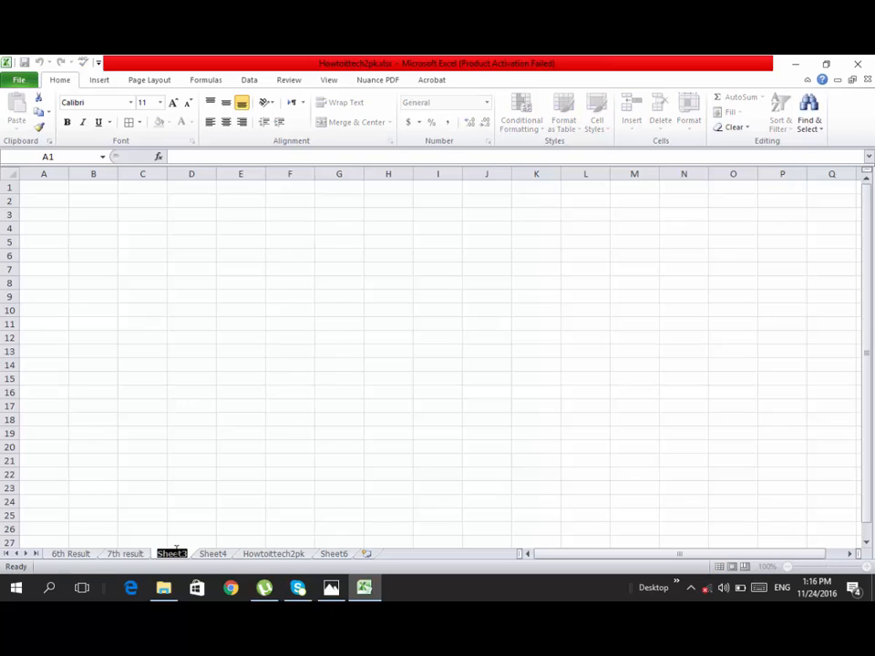
pyautogui.write('8')
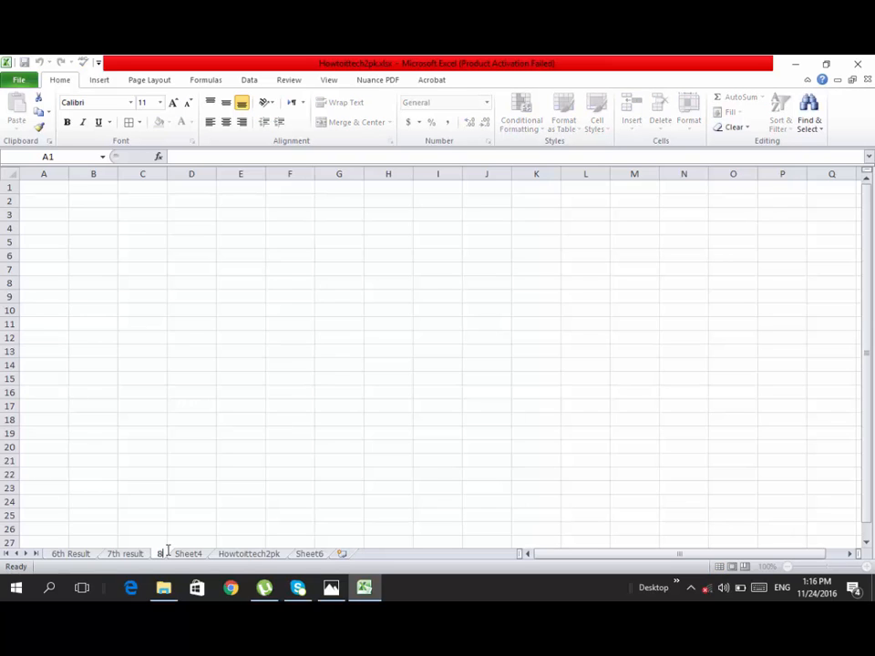
pyautogui.write('th Result')
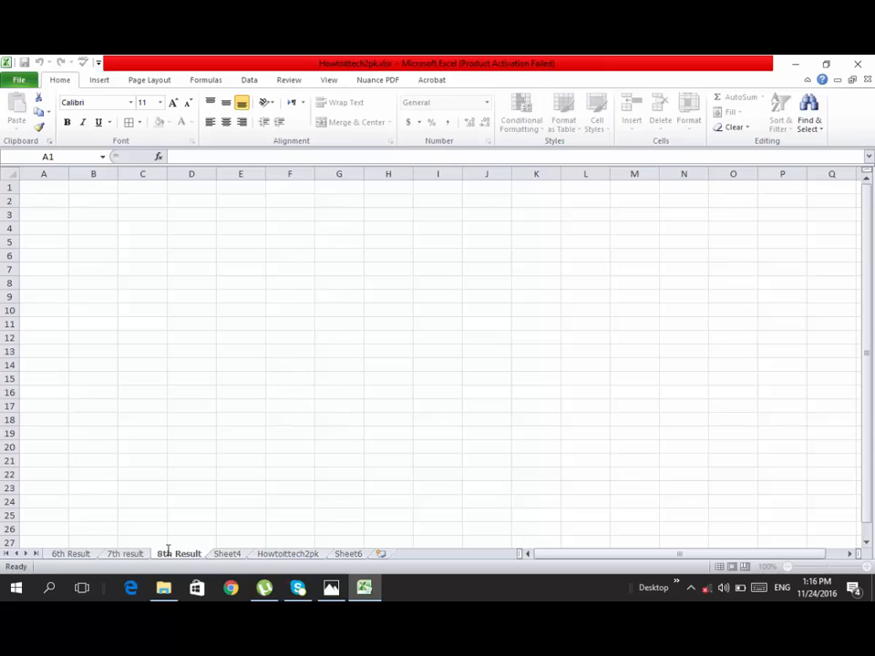
pyautogui.press('Return')
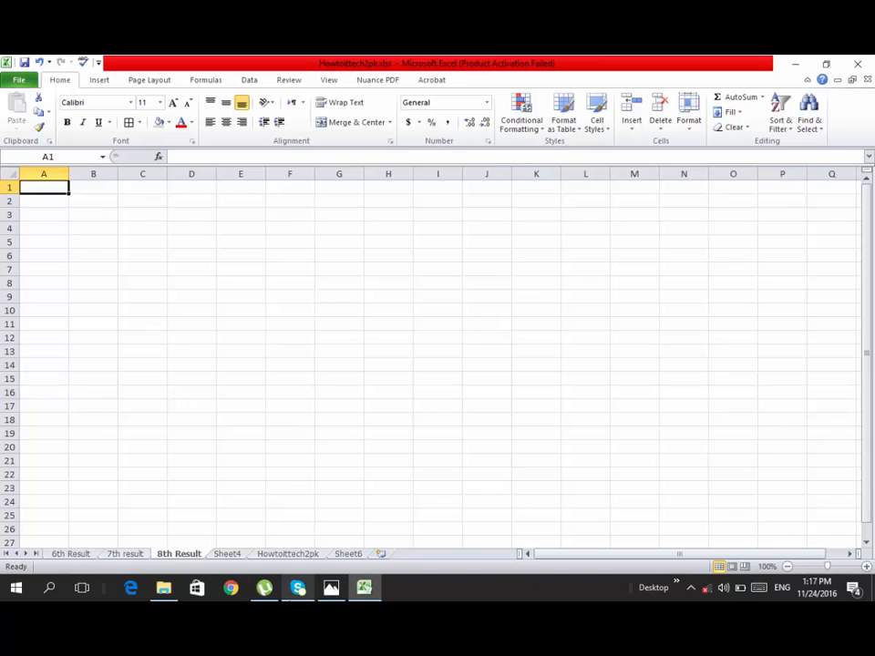
pyautogui.moveTo(292, 590)
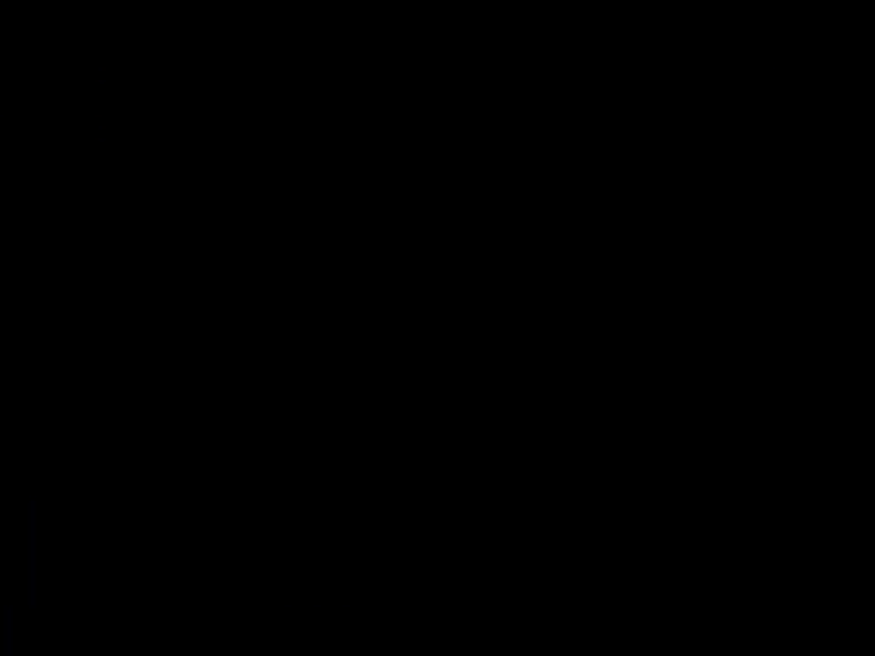